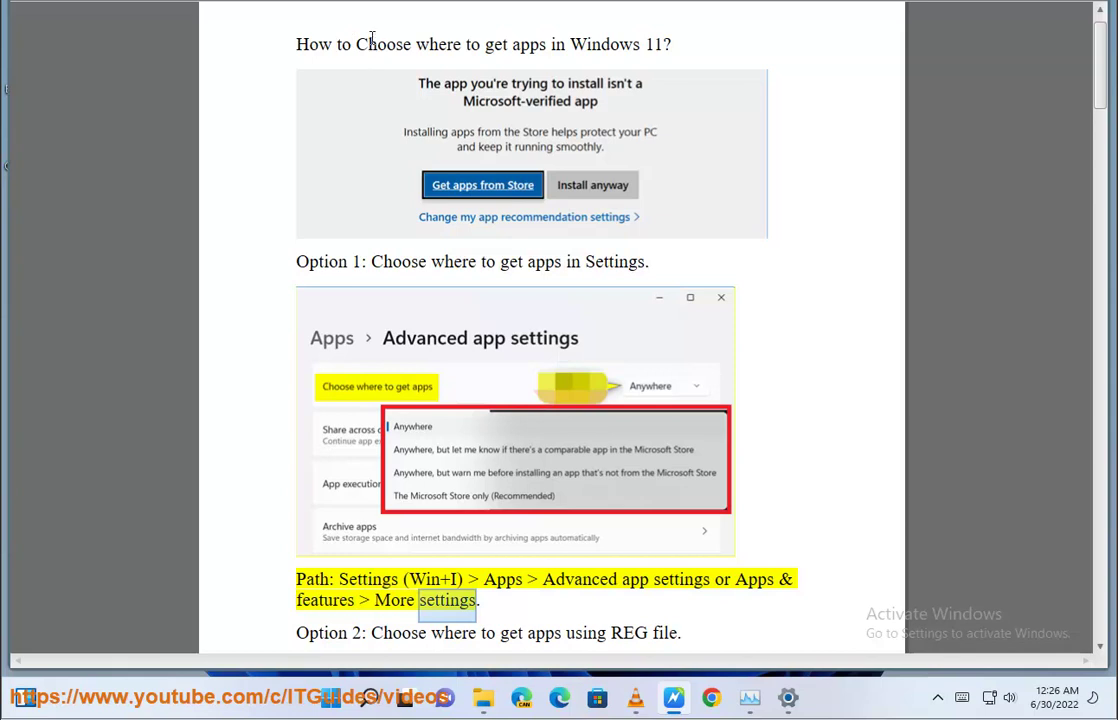
# Open Windows Settings and go to the Apps page.
pyautogui.press('super+s')
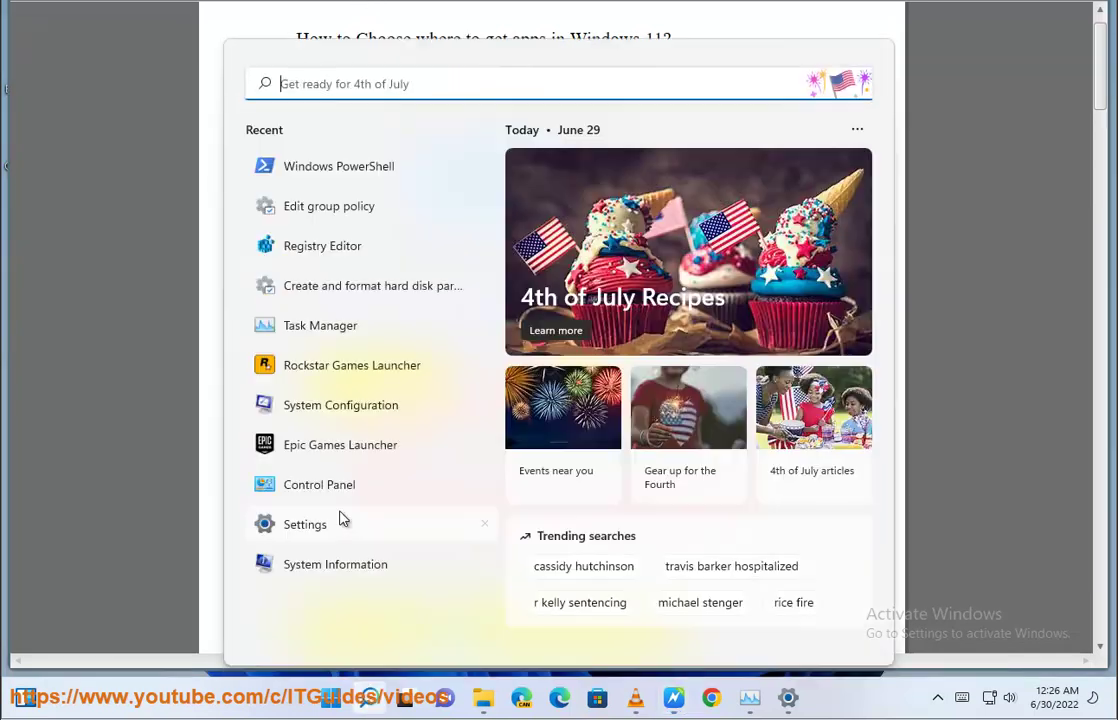
pyautogui.click(305, 524)
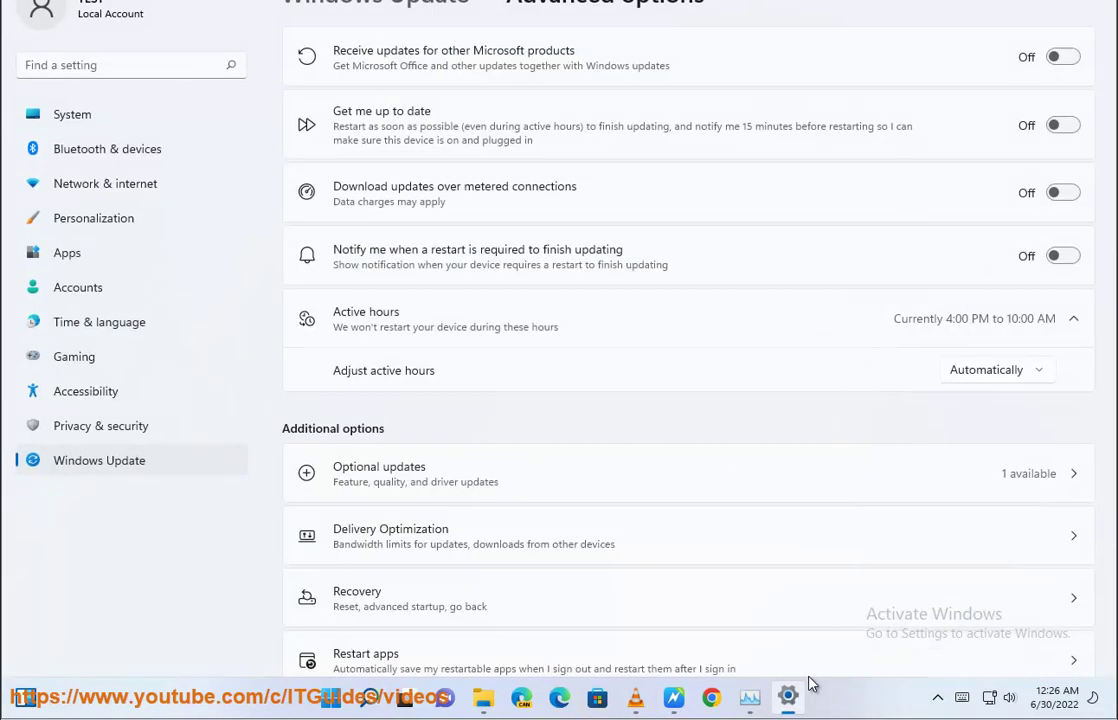
pyautogui.click(84, 258)
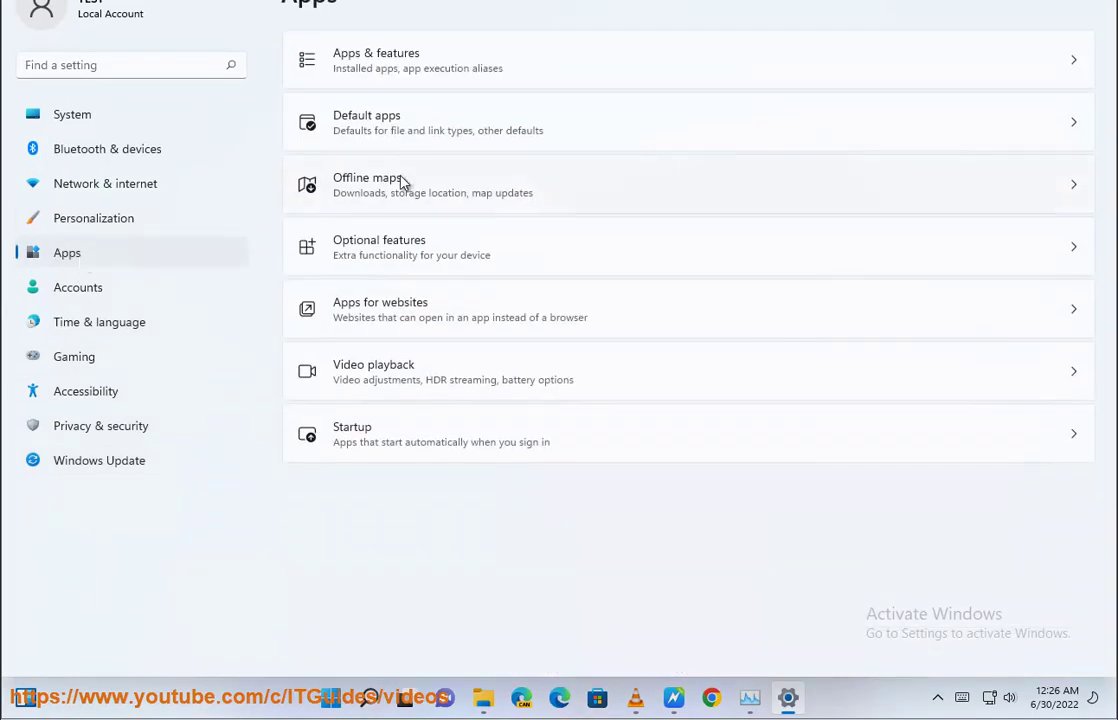
# Check the documented path for choosing where to get apps against the Apps page in Settings.
pyautogui.click(676, 703)
pyautogui.click(676, 703)
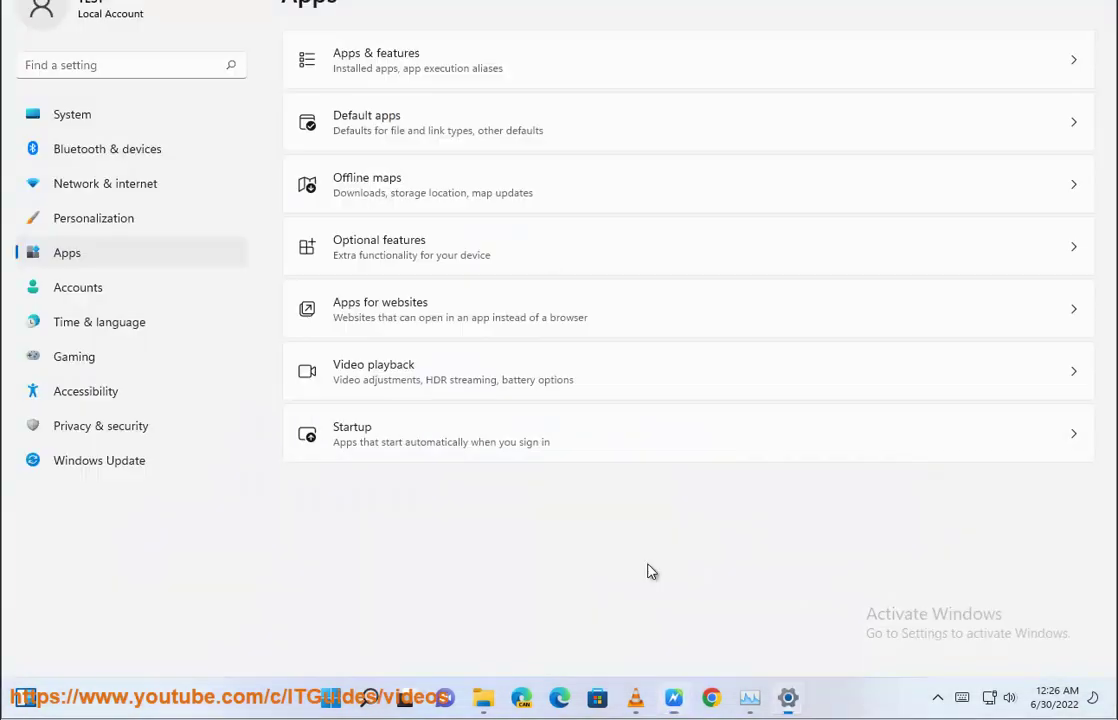
pyautogui.click(795, 698)
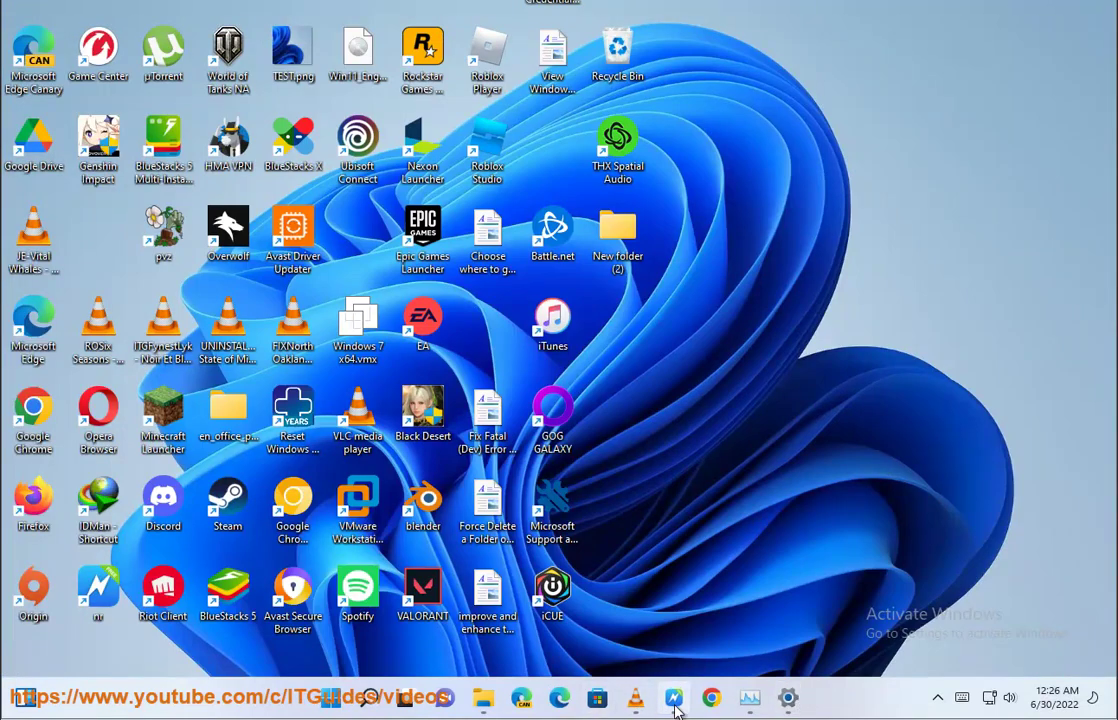
pyautogui.click(676, 703)
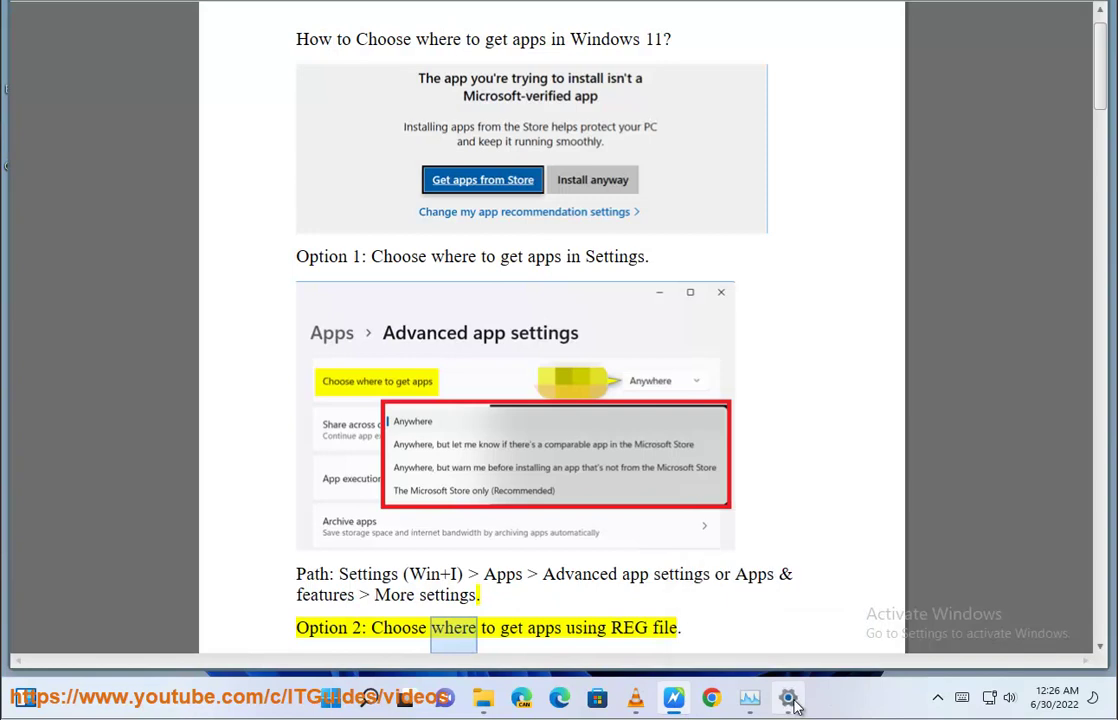
pyautogui.click(790, 700)
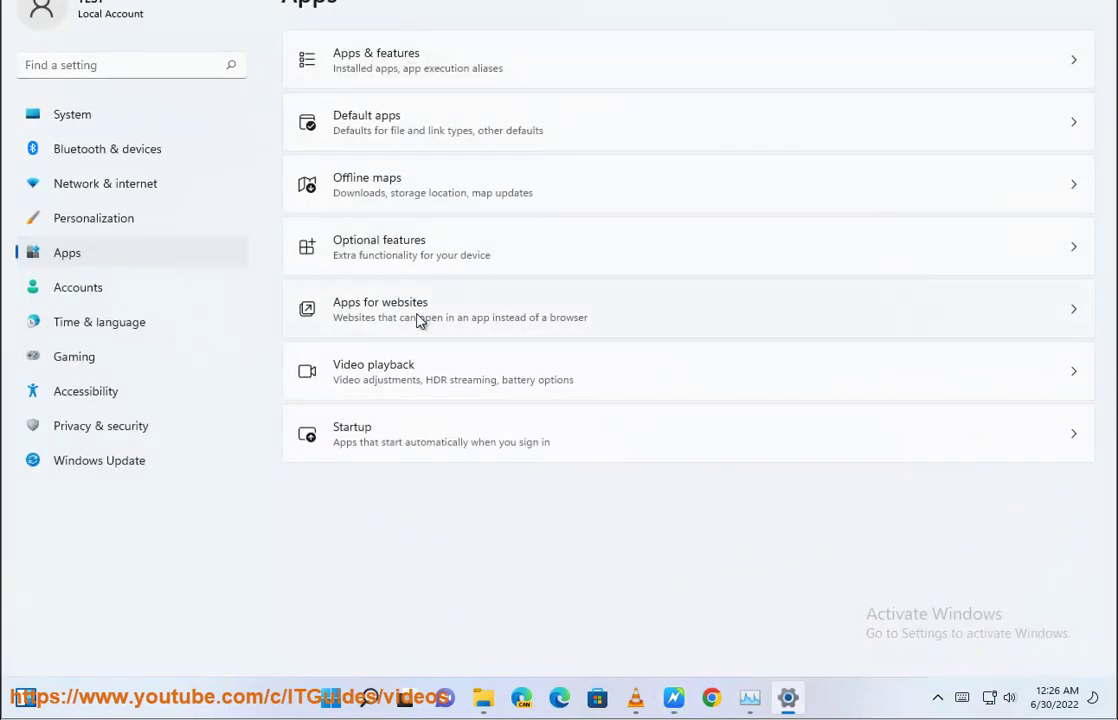
pyautogui.click(674, 697)
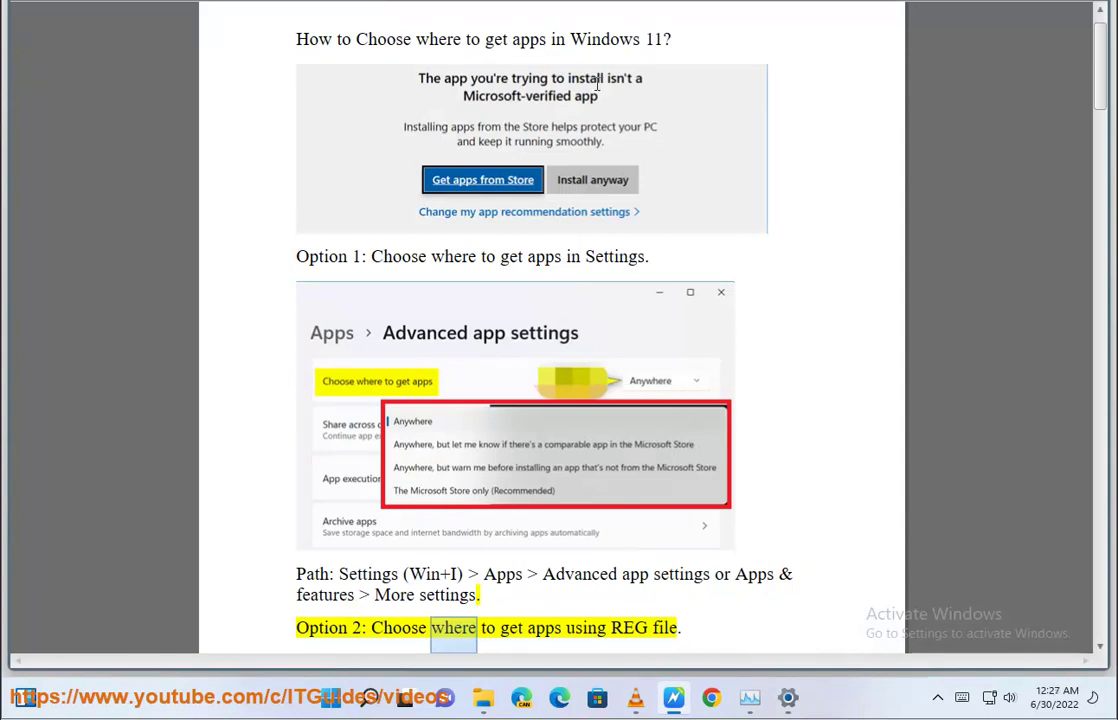
# Find and open Notepad, and move its window aside so the instructions document stays accessible.
pyautogui.scroll(-2, 790, 333)
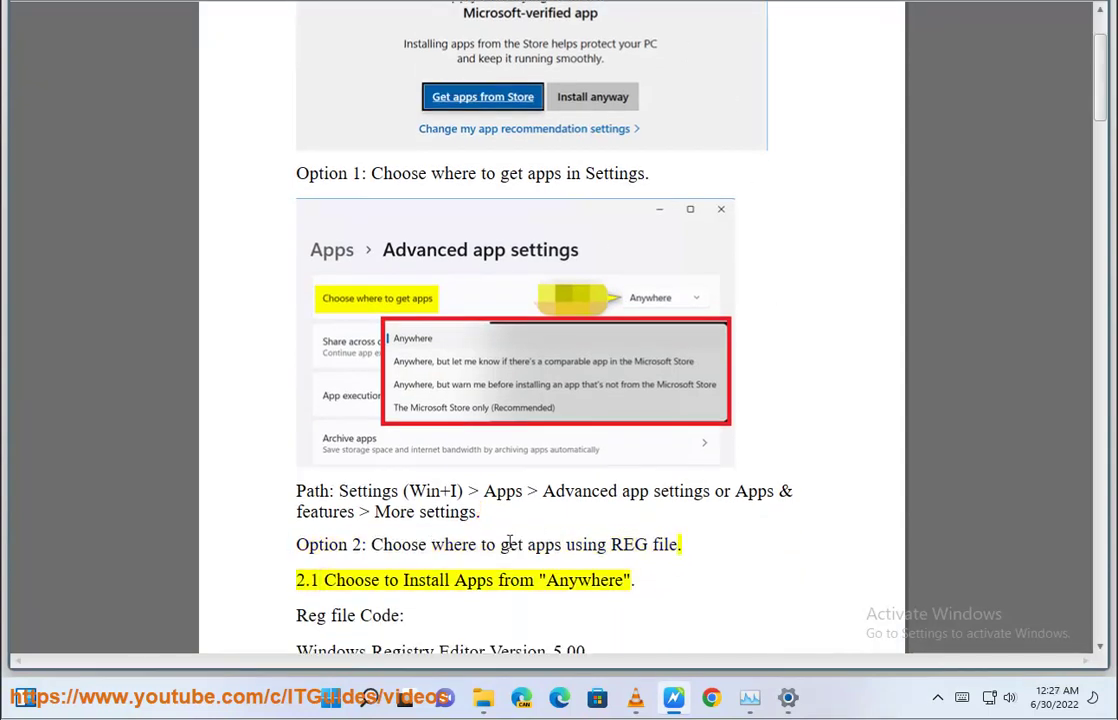
pyautogui.click(362, 700)
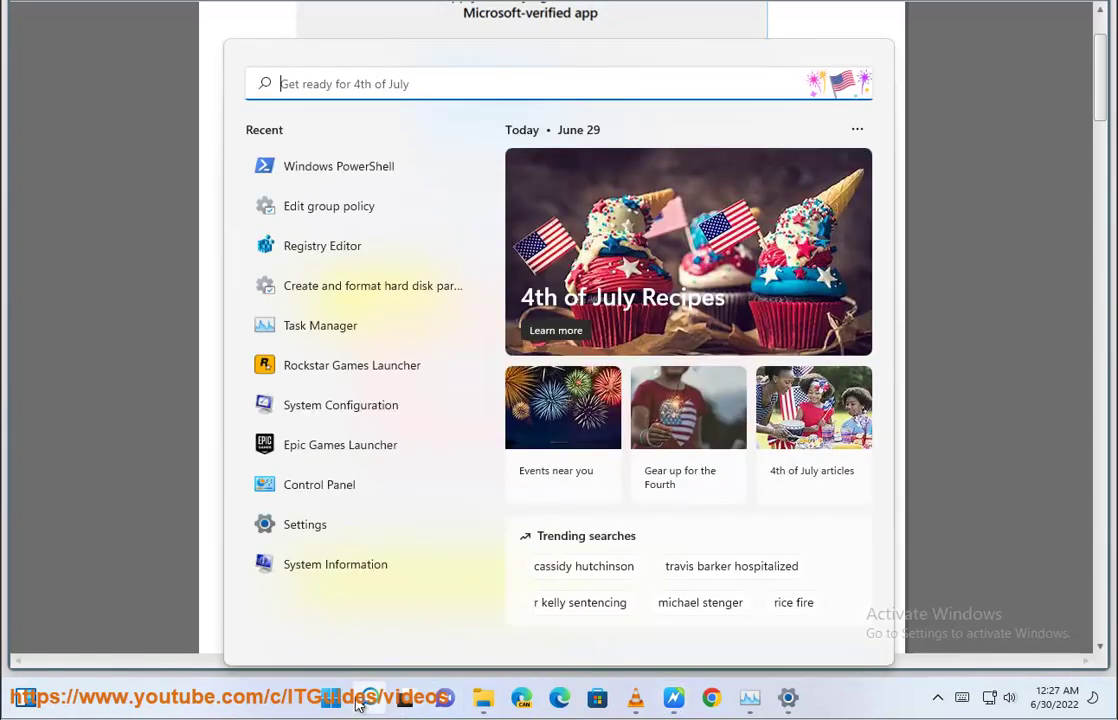
pyautogui.write('NOTE')
pyautogui.hotkey('ctrl', 'Tab')
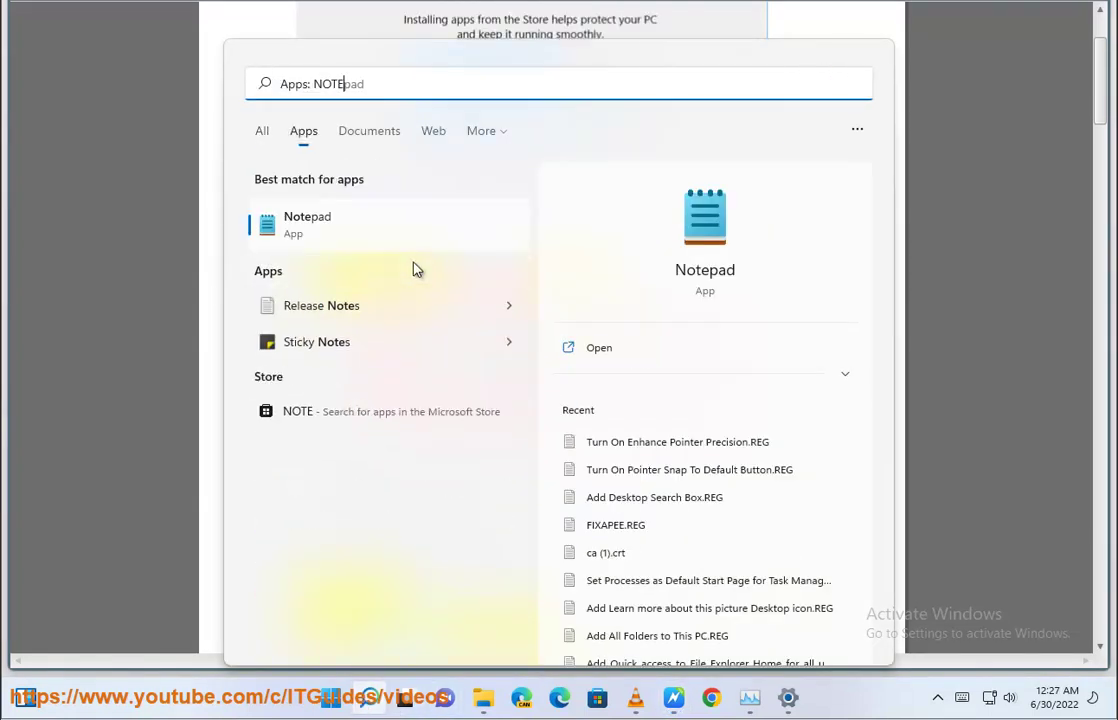
pyautogui.click(404, 236)
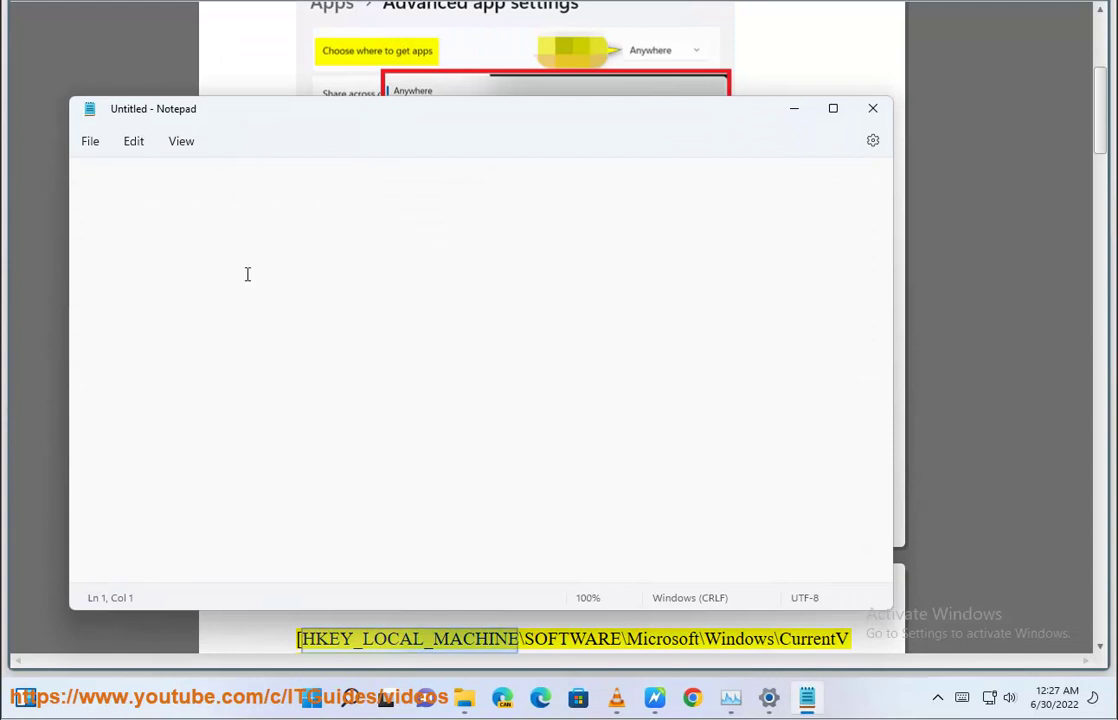
pyautogui.moveTo(195, 110); pyautogui.dragTo(613, 233)
# Copy the section 2.1 registry code, from "Windows Registry Editor Version 5.00" through "AicEnabled"="Anywhere", into the blank Notepad file.
pyautogui.click(336, 370)
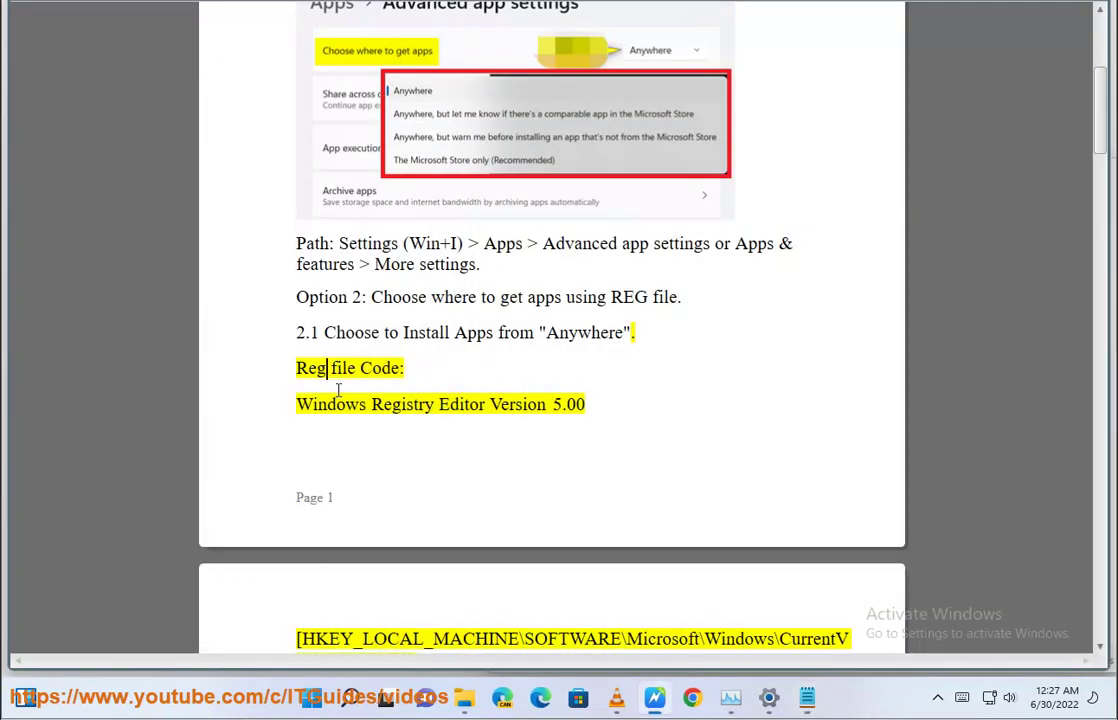
pyautogui.scroll(-1, 448, 415)
pyautogui.scroll(-1, 449, 419)
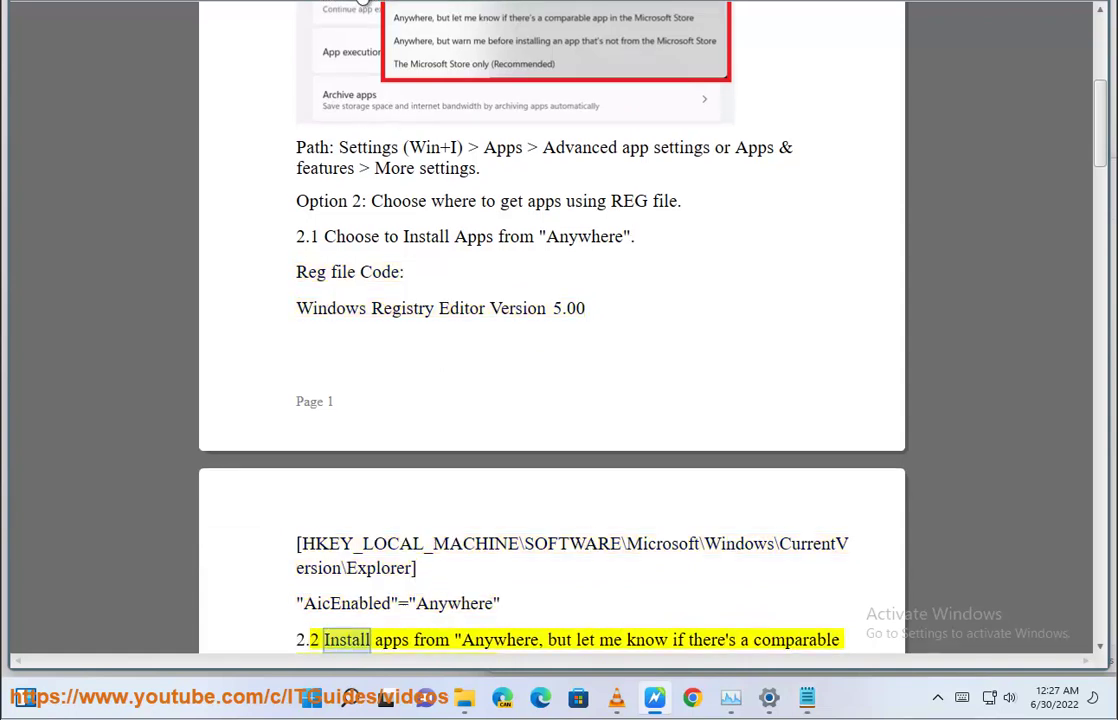
pyautogui.moveTo(546, 641); pyautogui.dragTo(270, 308)
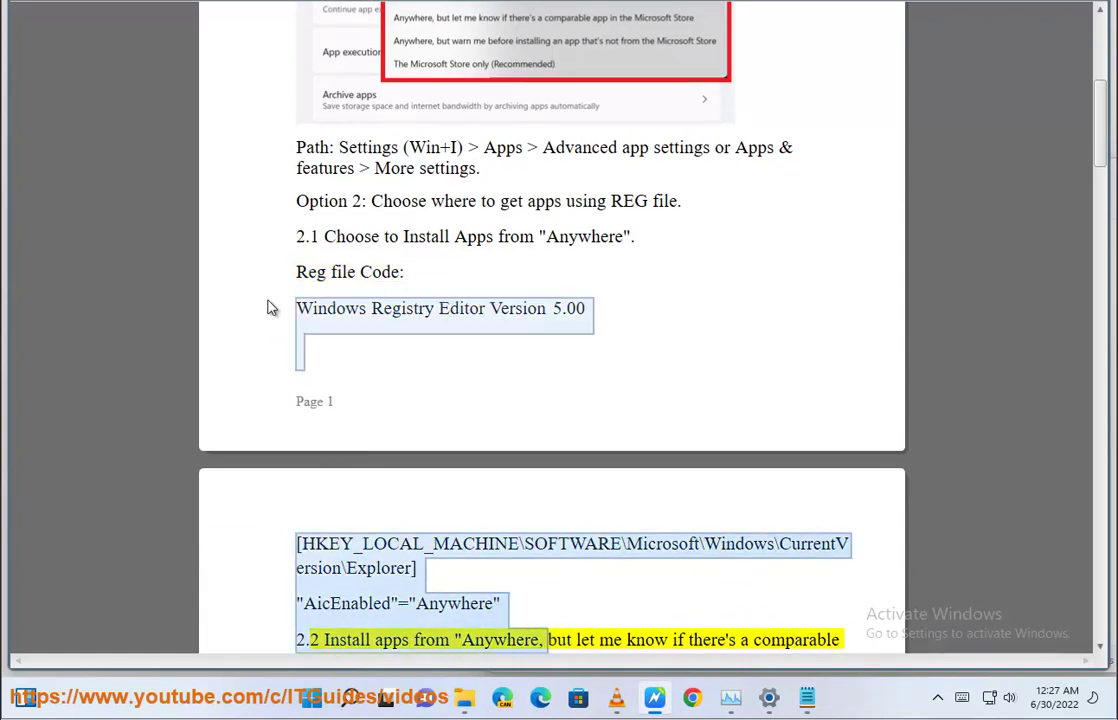
pyautogui.click(597, 543)
pyautogui.moveTo(512, 604); pyautogui.dragTo(267, 318)
pyautogui.press('super+c')
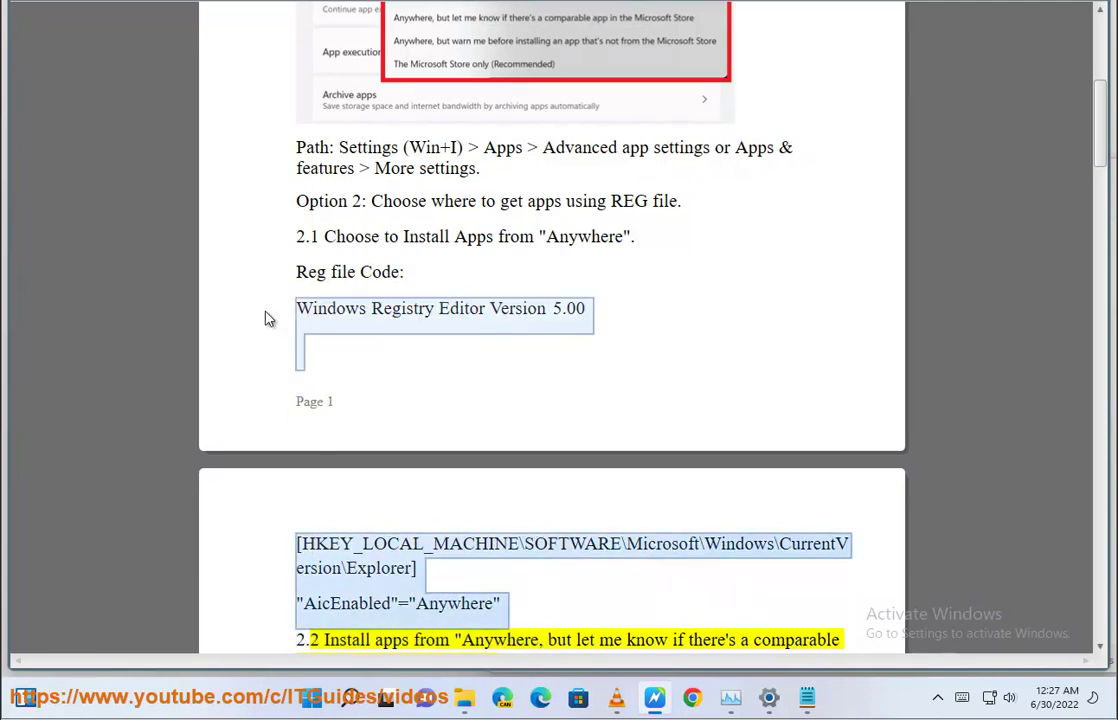
pyautogui.click(806, 697)
pyautogui.rightClick(689, 334)
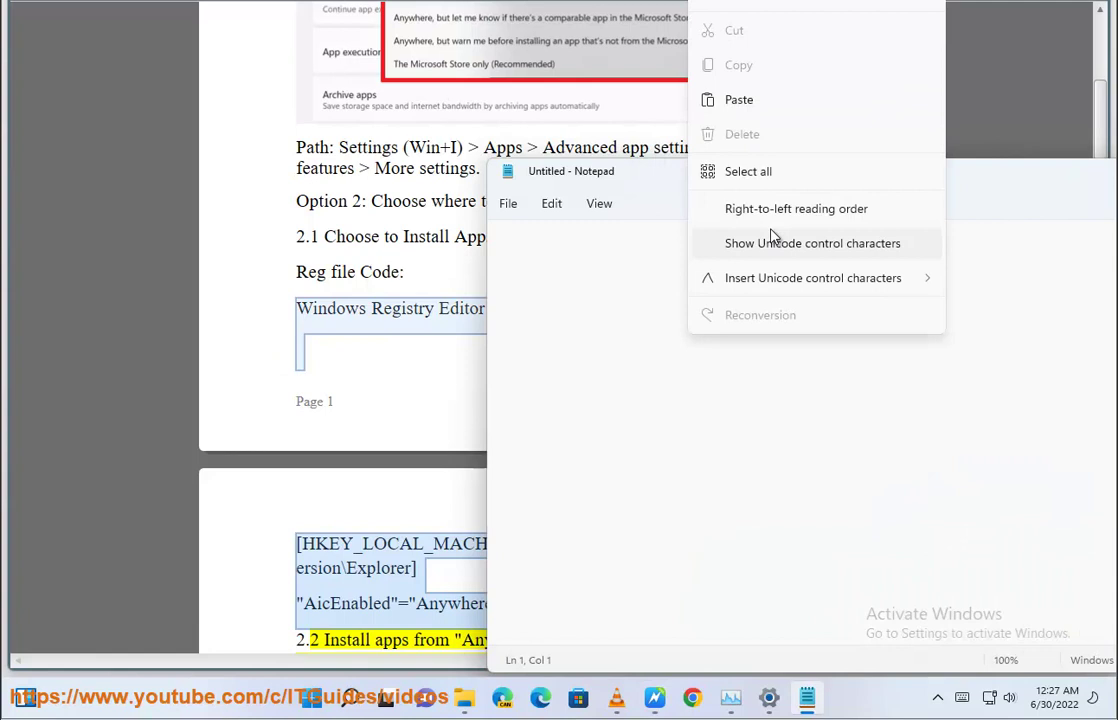
pyautogui.click(771, 100)
# Try to save the file on the Desktop under the section 2.1 heading, as Choose to Install Apps from "Anywhere".REG.
pyautogui.click(509, 204)
pyautogui.click(562, 349)
pyautogui.moveTo(333, 236); pyautogui.dragTo(636, 241)
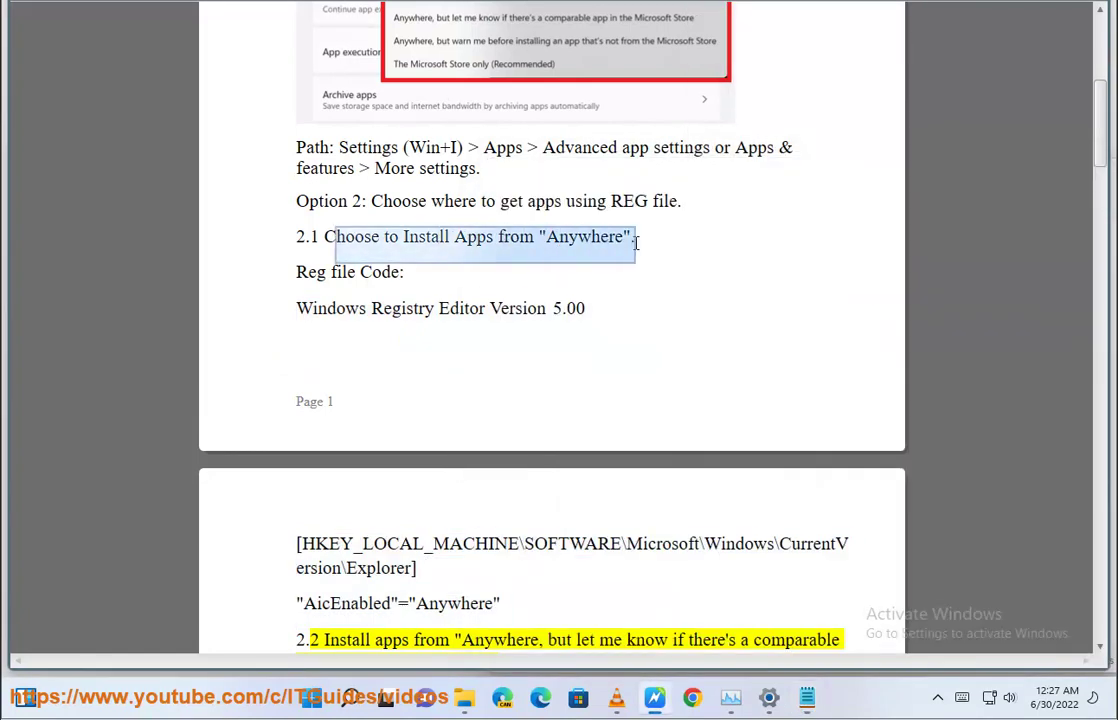
pyautogui.hotkey('ctrl', 'c')
pyautogui.click(807, 697)
pyautogui.hotkey('ctrl', 'v')
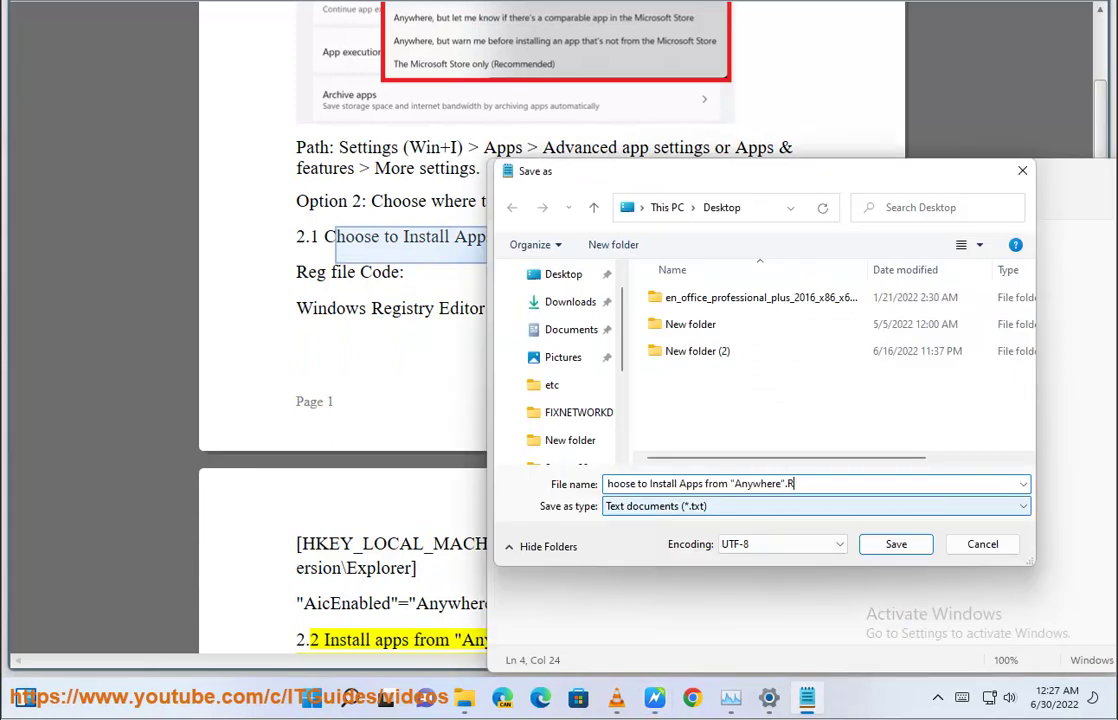
pyautogui.hotkey('shift', 'Tab')
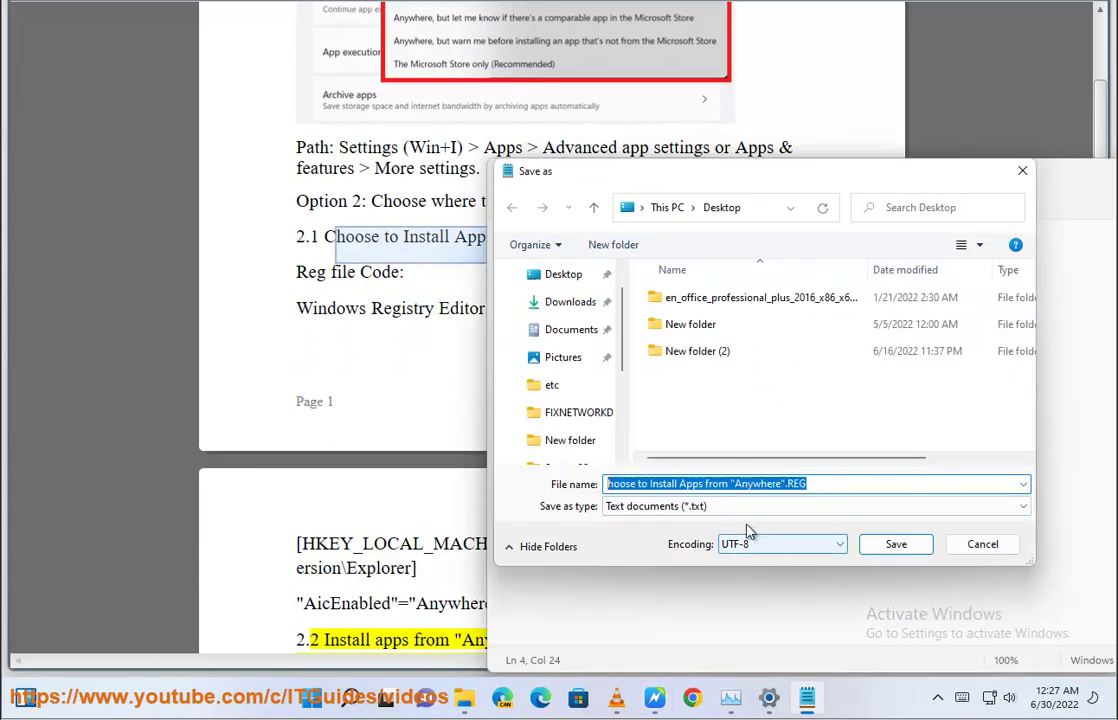
pyautogui.click(610, 486)
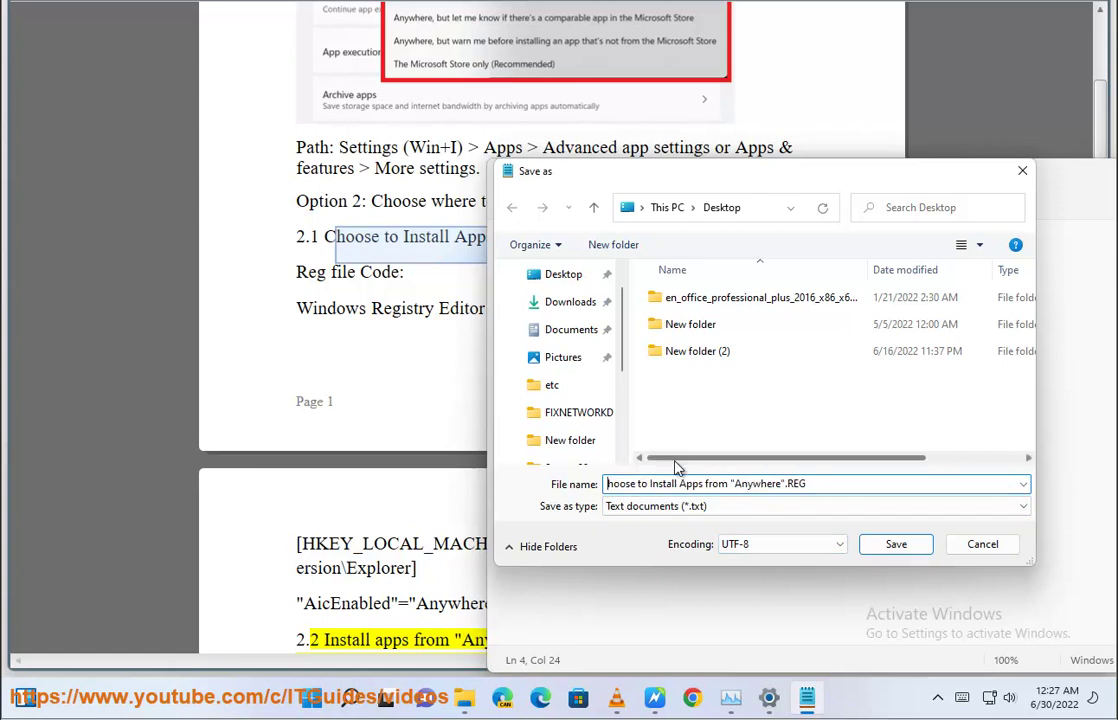
pyautogui.write('C')
pyautogui.press('Return')
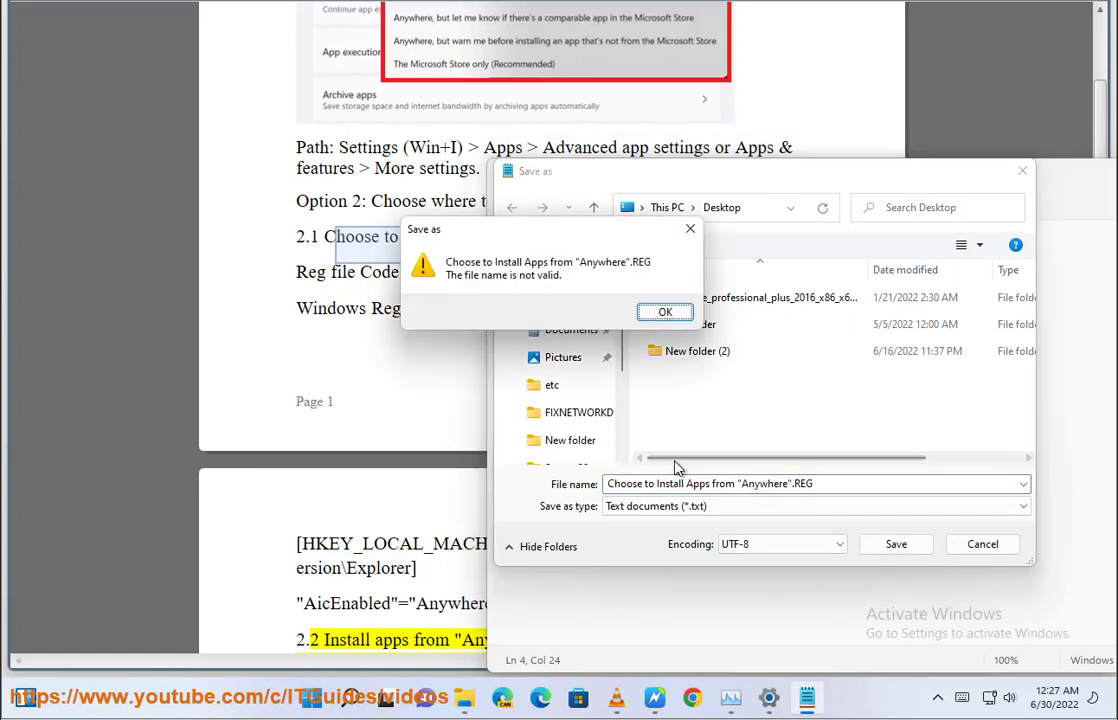
# Remove the quotation marks from the file name and save it as Choose to Install Apps from Anywhere.REG.
pyautogui.click(674, 316)
pyautogui.click(739, 484)
pyautogui.press('BackSpace')
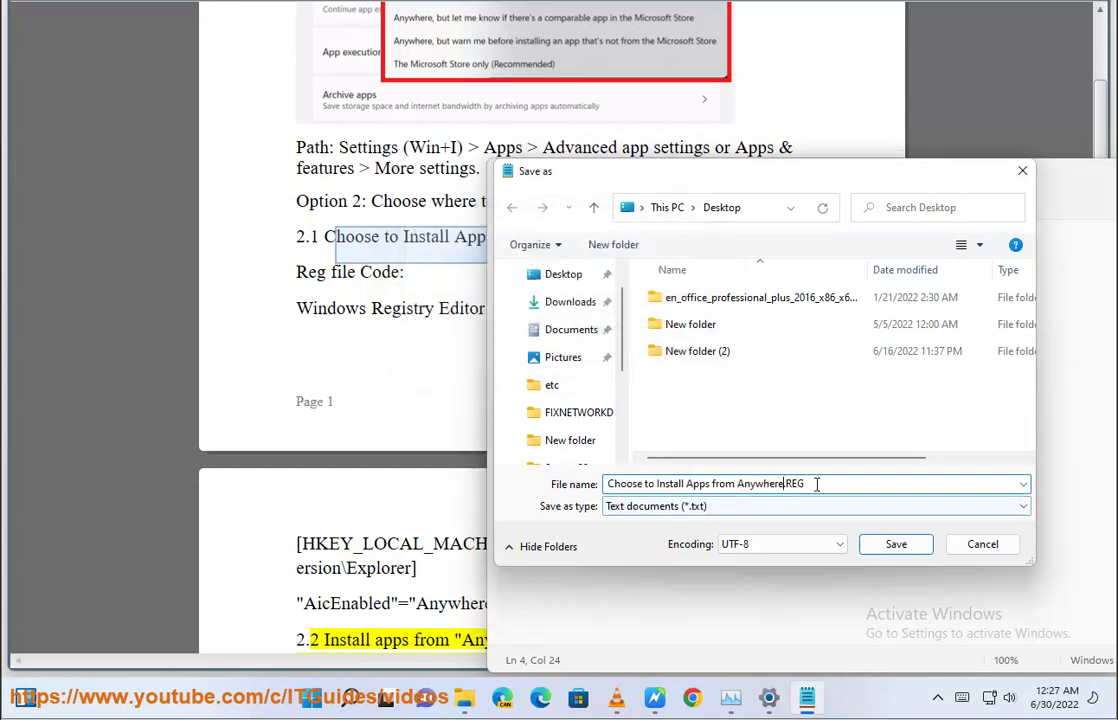
pyautogui.click(867, 540)
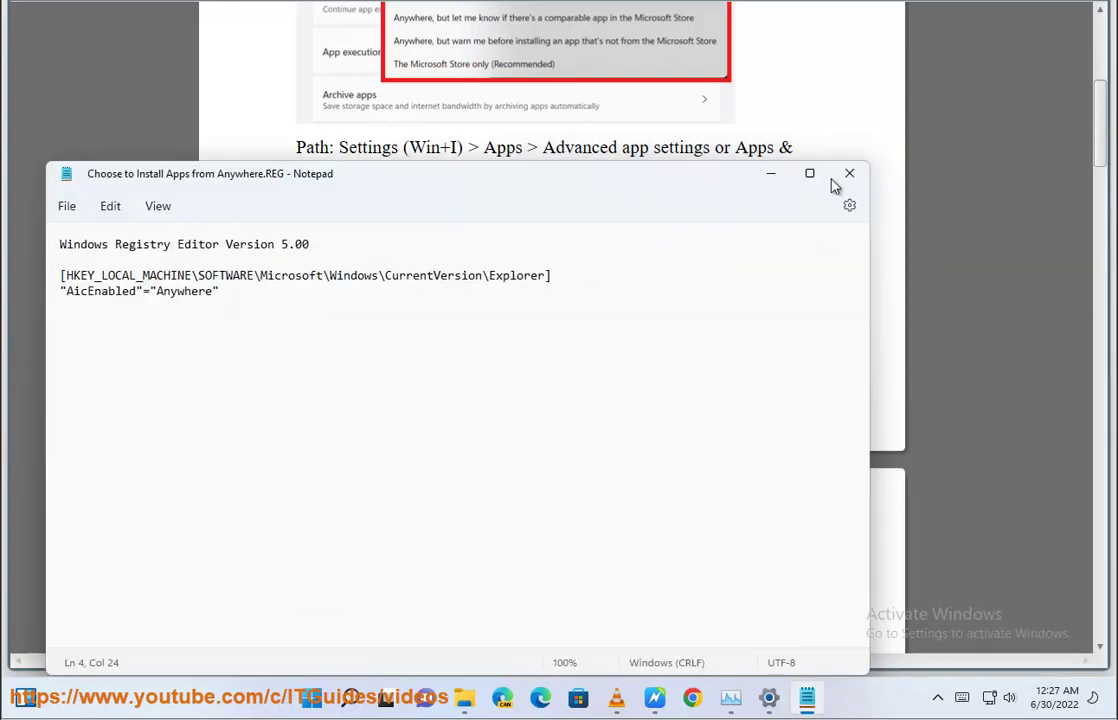
# Close Notepad and Settings, and move the saved REG file to an empty area of the desktop.
pyautogui.click(843, 172)
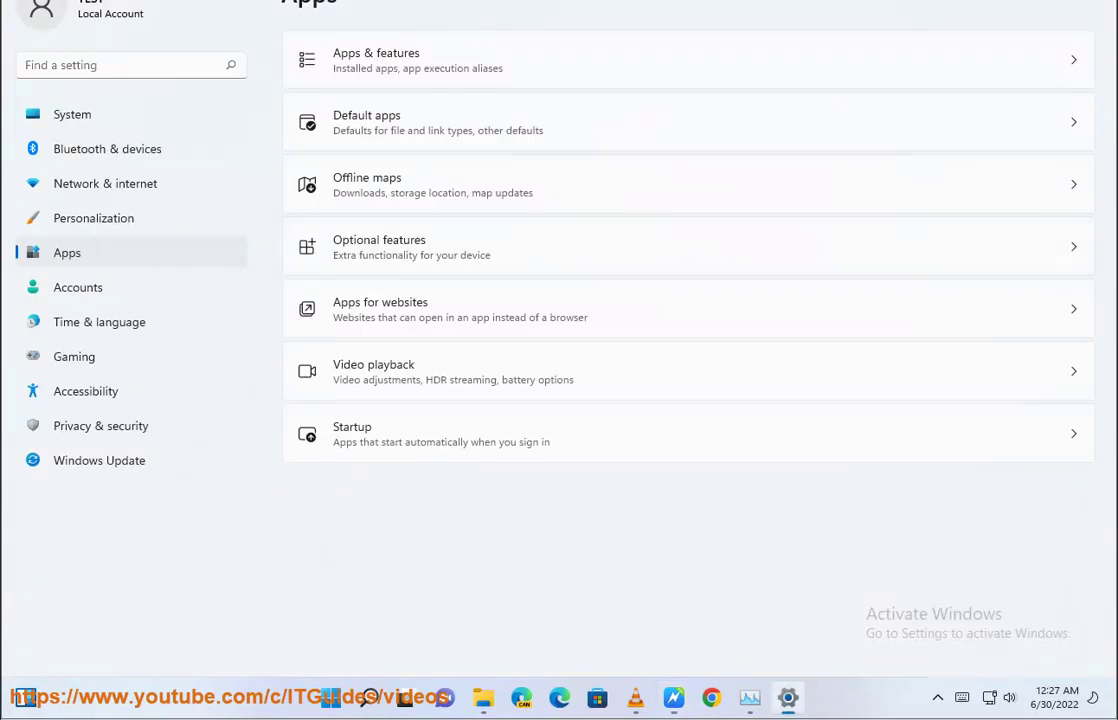
pyautogui.hotkey('alt', 'F4')
pyautogui.moveTo(35, 20); pyautogui.dragTo(743, 370)
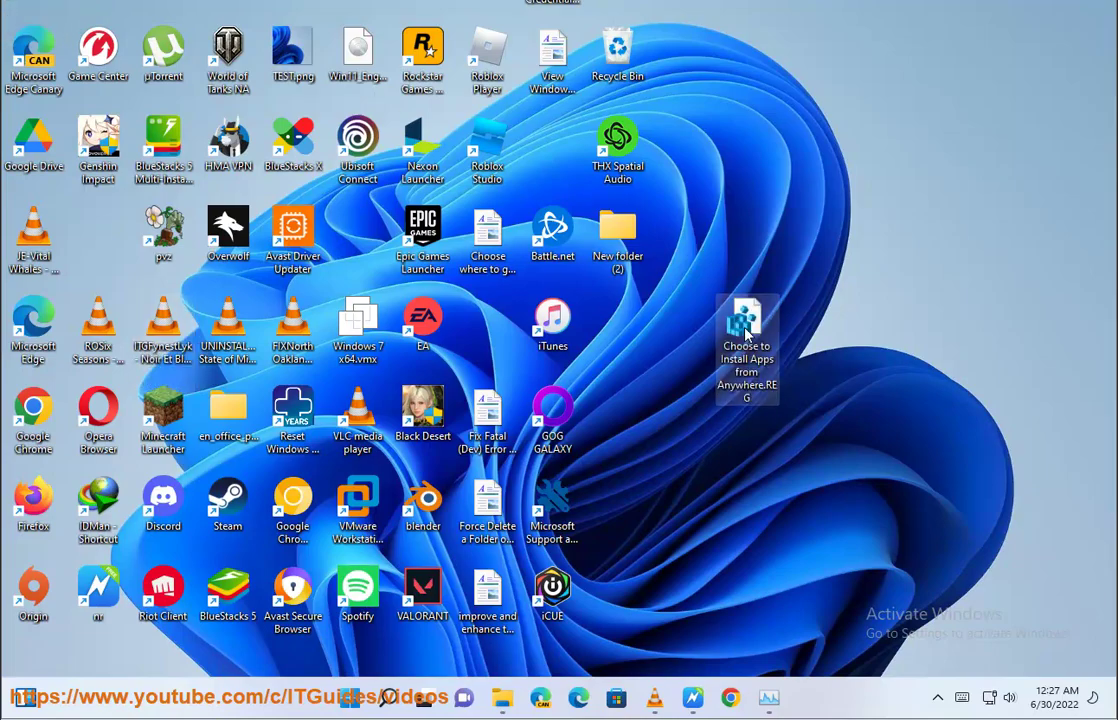
# Run Choose to Install Apps from Anywhere.REG, allow Registry Editor to make changes, and agree to add its information to the registry.
pyautogui.doubleClick(745, 330)
pyautogui.click(446, 379)
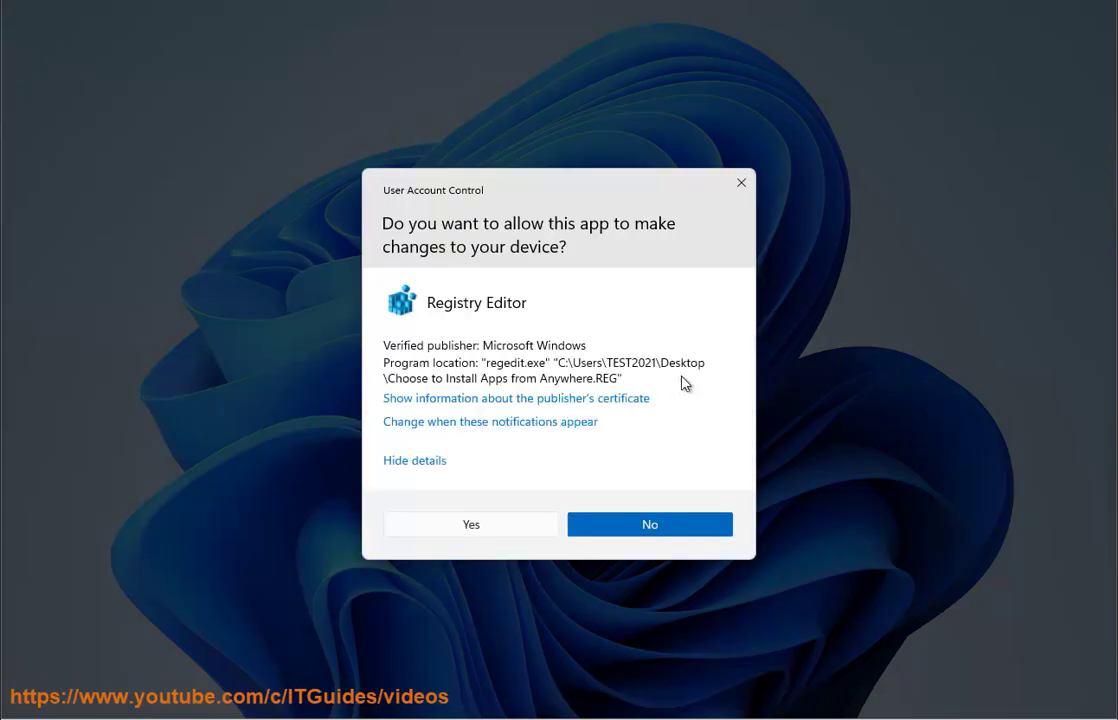
pyautogui.click(472, 528)
pyautogui.moveTo(635, 218); pyautogui.dragTo(786, 407)
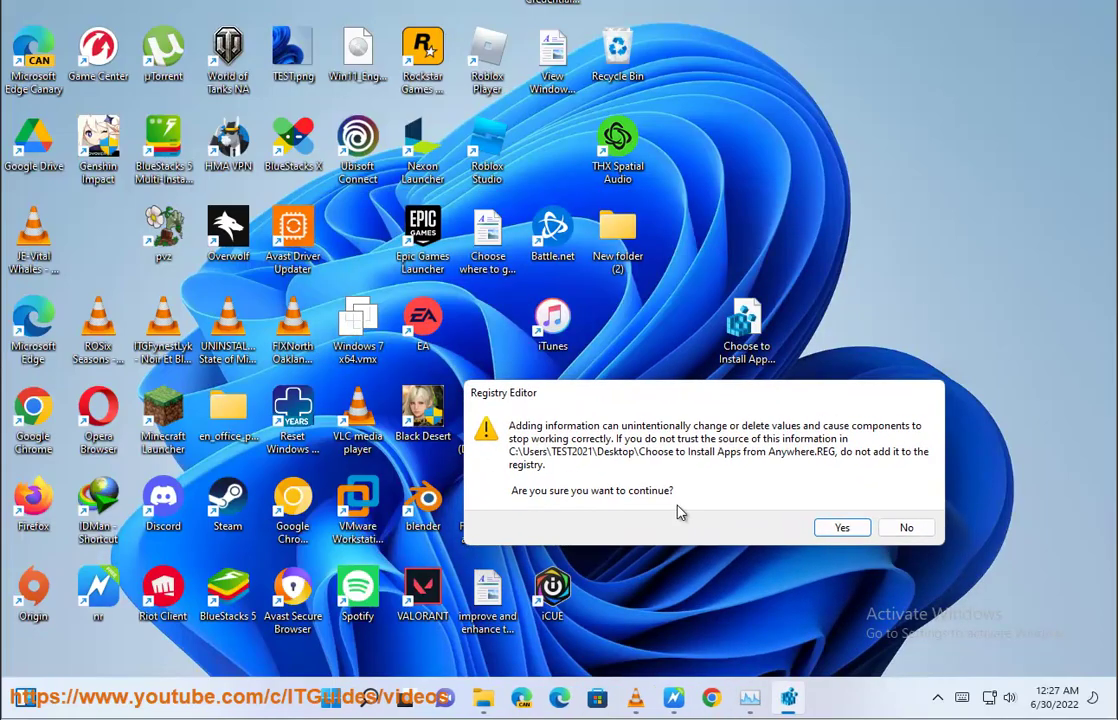
pyautogui.click(845, 527)
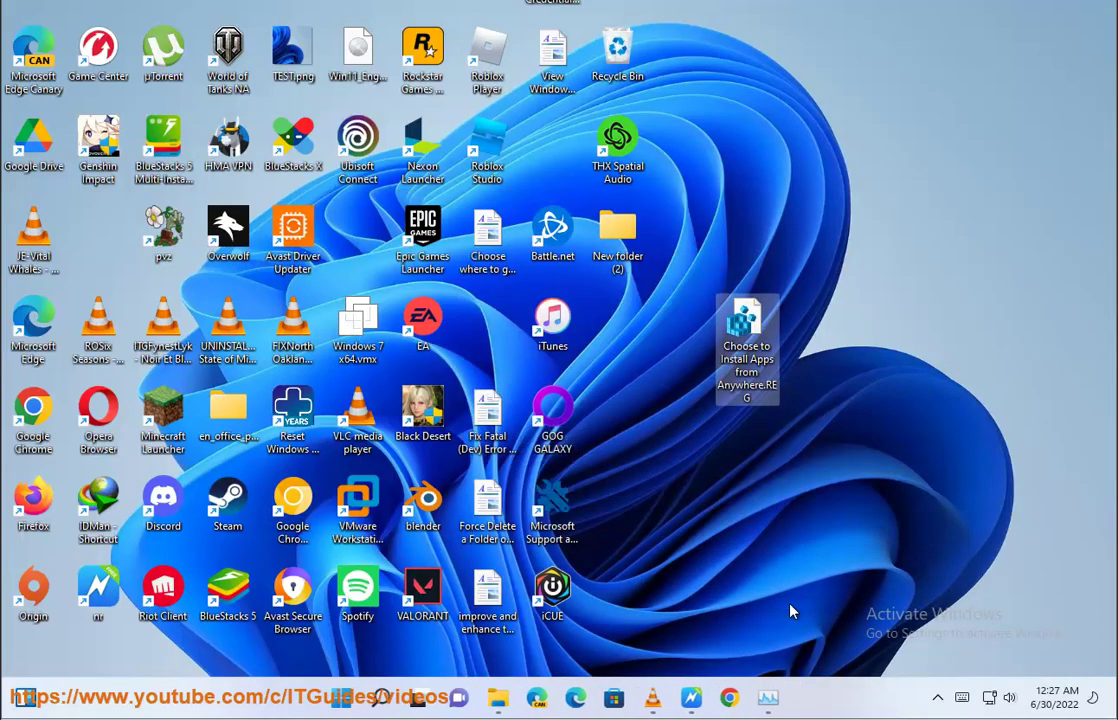
# Copy the AicEnabled value Recommendations from the section 2.2 code in the instructions document.
pyautogui.click(692, 699)
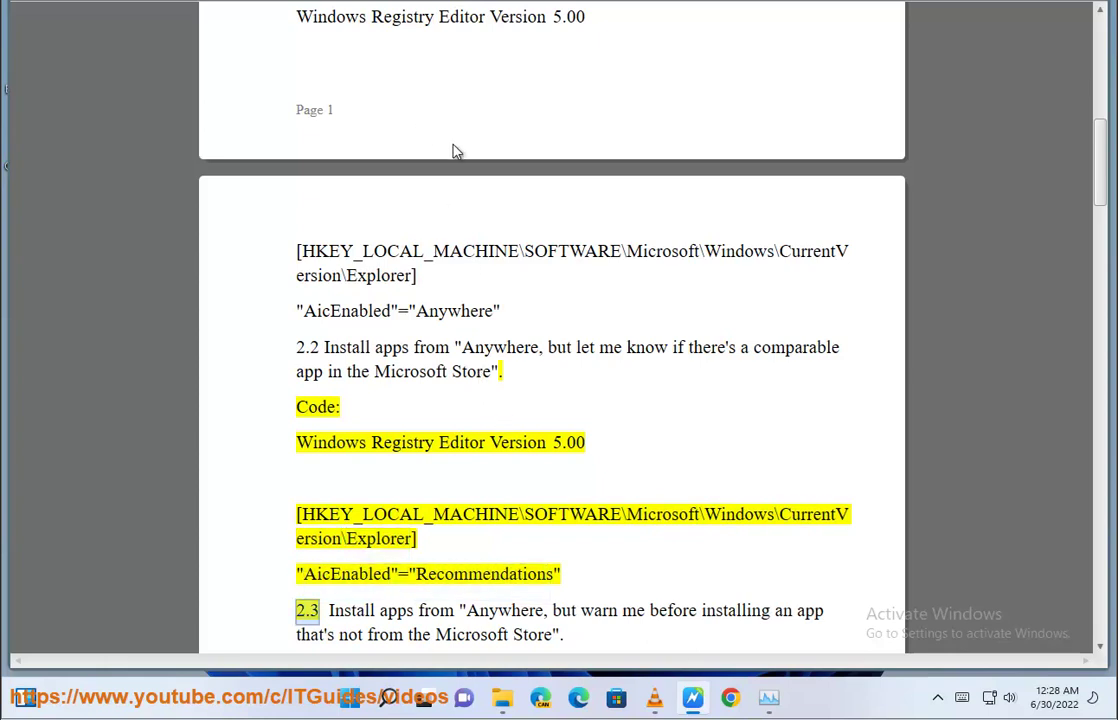
pyautogui.doubleClick(493, 578)
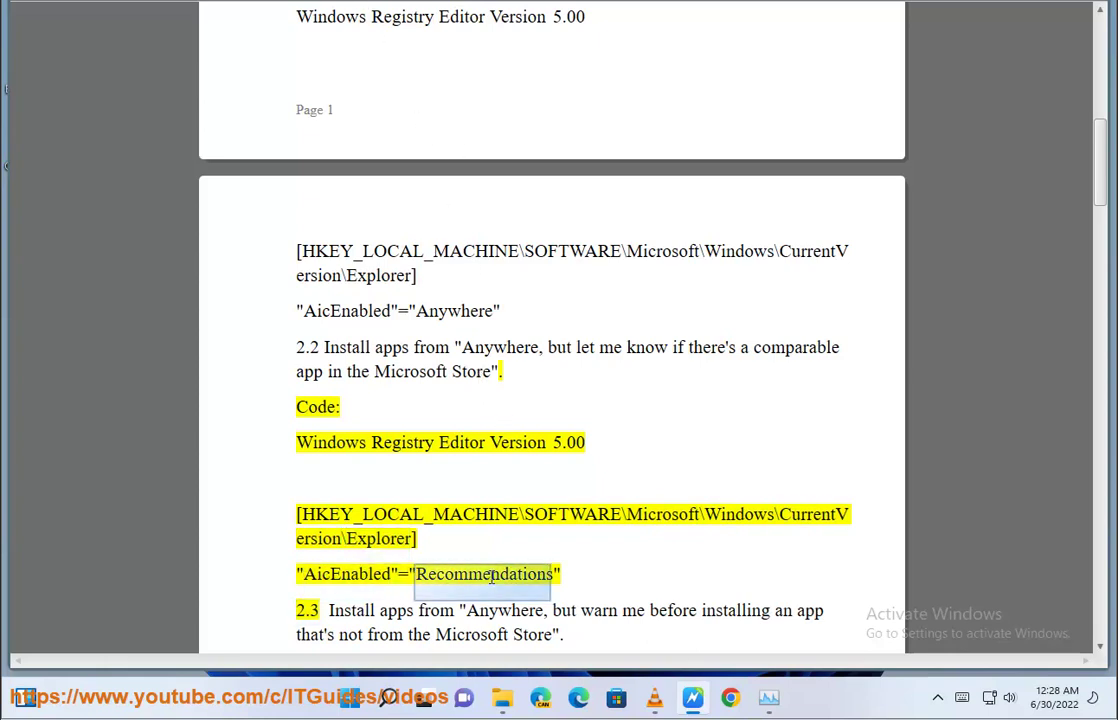
pyautogui.rightClick(493, 578)
pyautogui.click(549, 440)
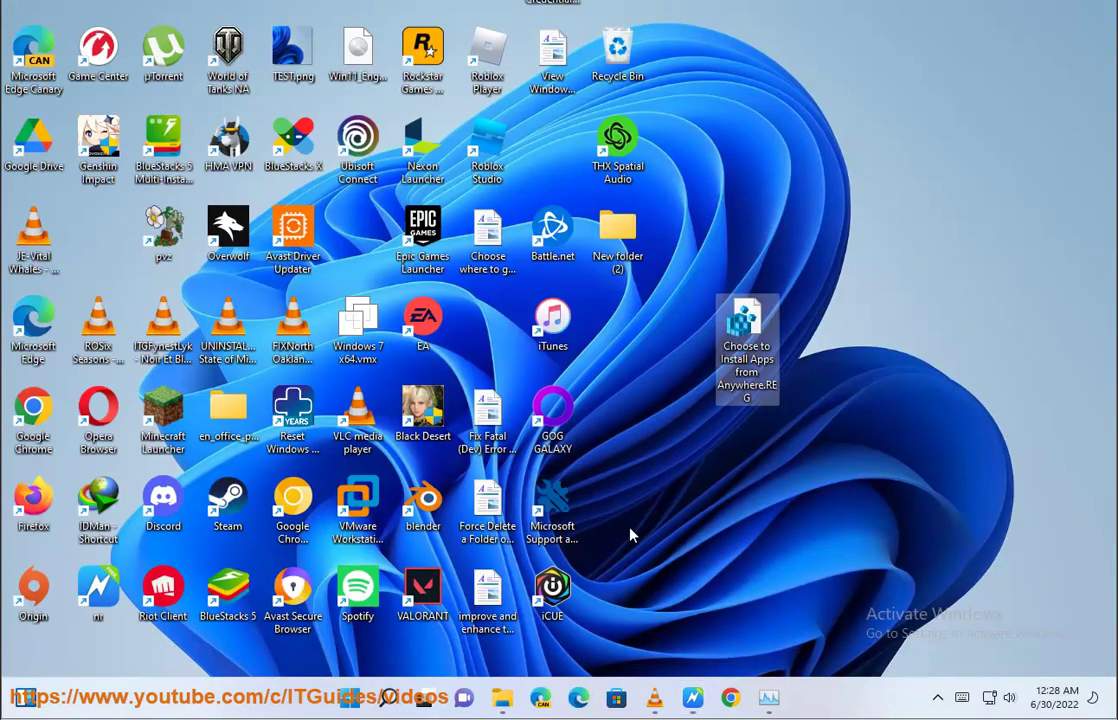
# Open the desktop REG file in Notepad for editing and replace the AicEnabled value with Recommendations.
pyautogui.rightClick(741, 330)
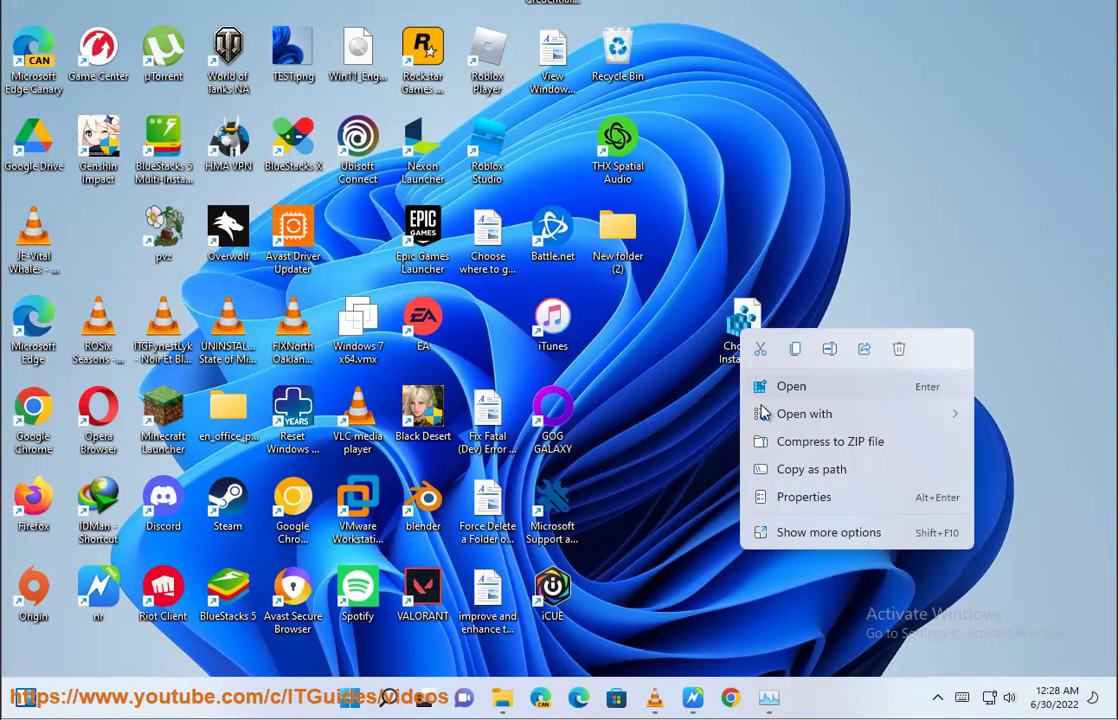
pyautogui.moveTo(761, 416)
pyautogui.click(834, 418)
pyautogui.doubleClick(186, 292)
pyautogui.hotkey('ctrl', 'v')
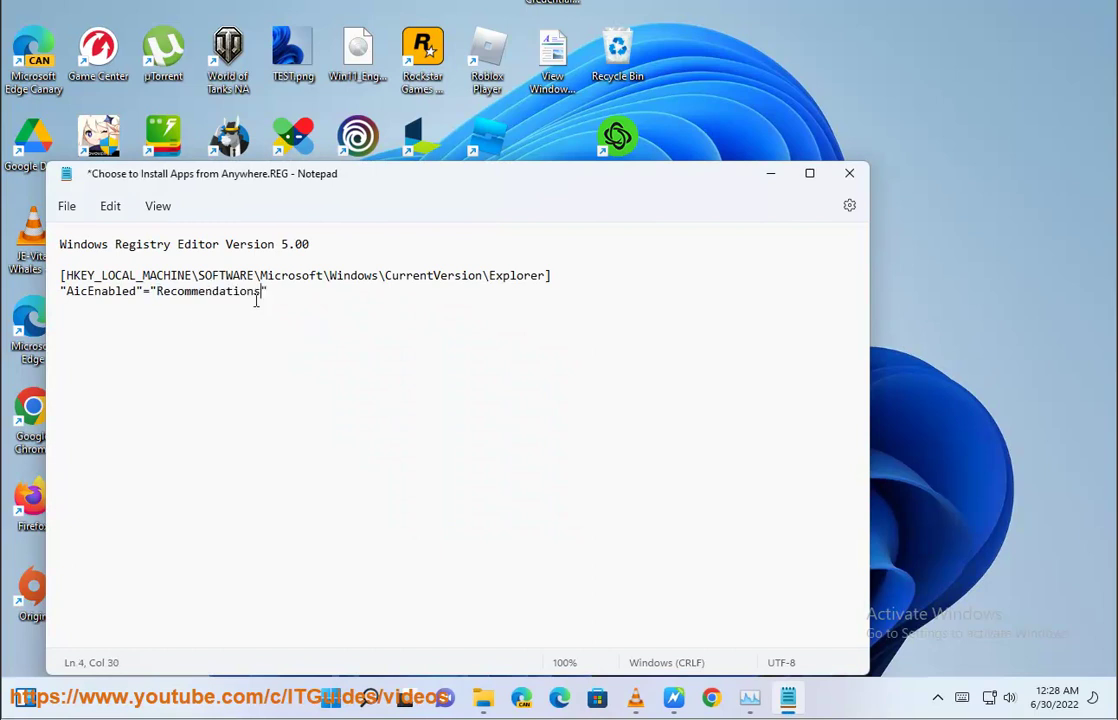
pyautogui.doubleClick(212, 291)
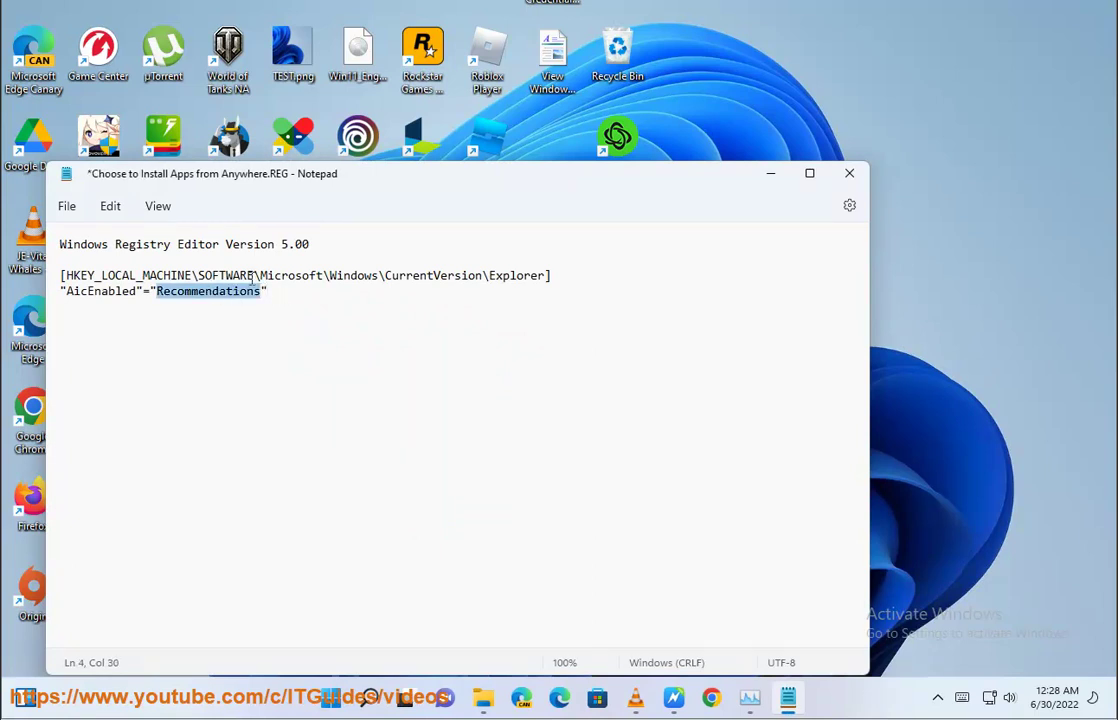
# Switch to the instructions document at Option 3, open Local Group Policy Editor, and place its window below the policy path text.
pyautogui.click(673, 697)
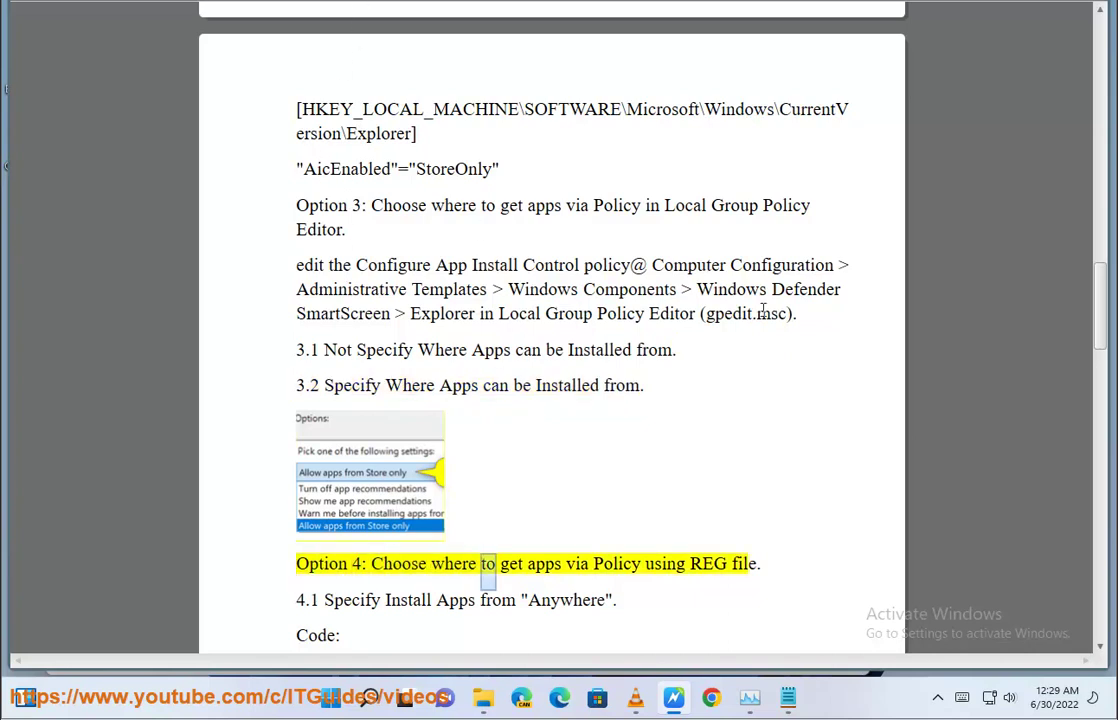
pyautogui.click(696, 313)
pyautogui.click(369, 697)
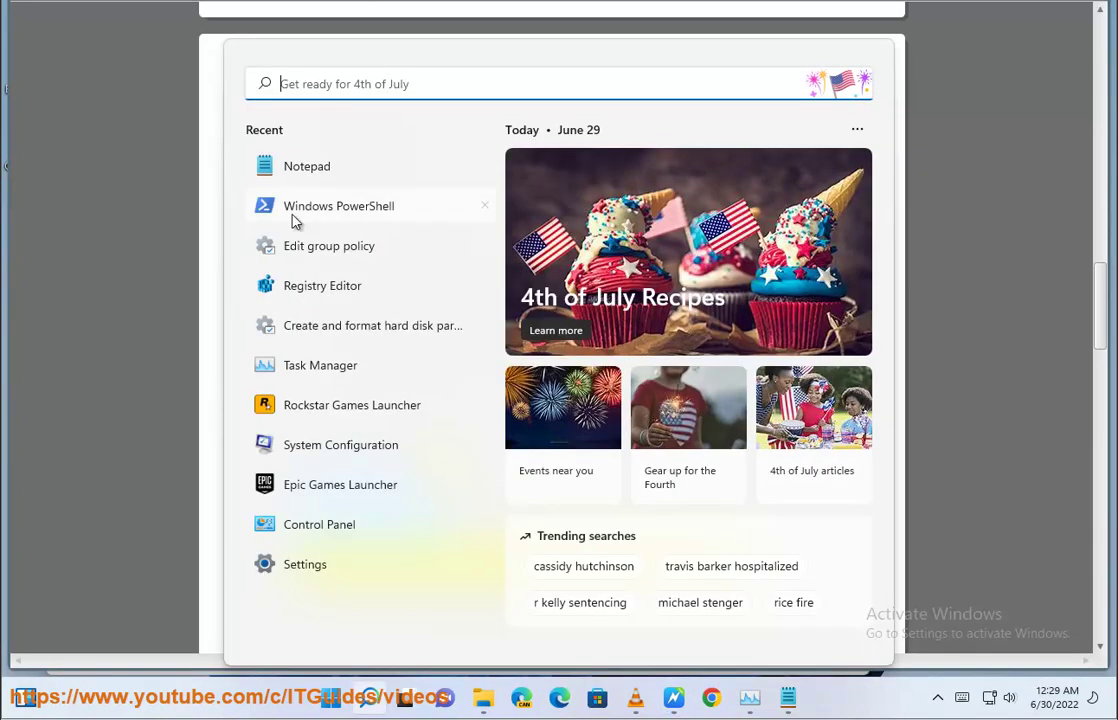
pyautogui.click(285, 260)
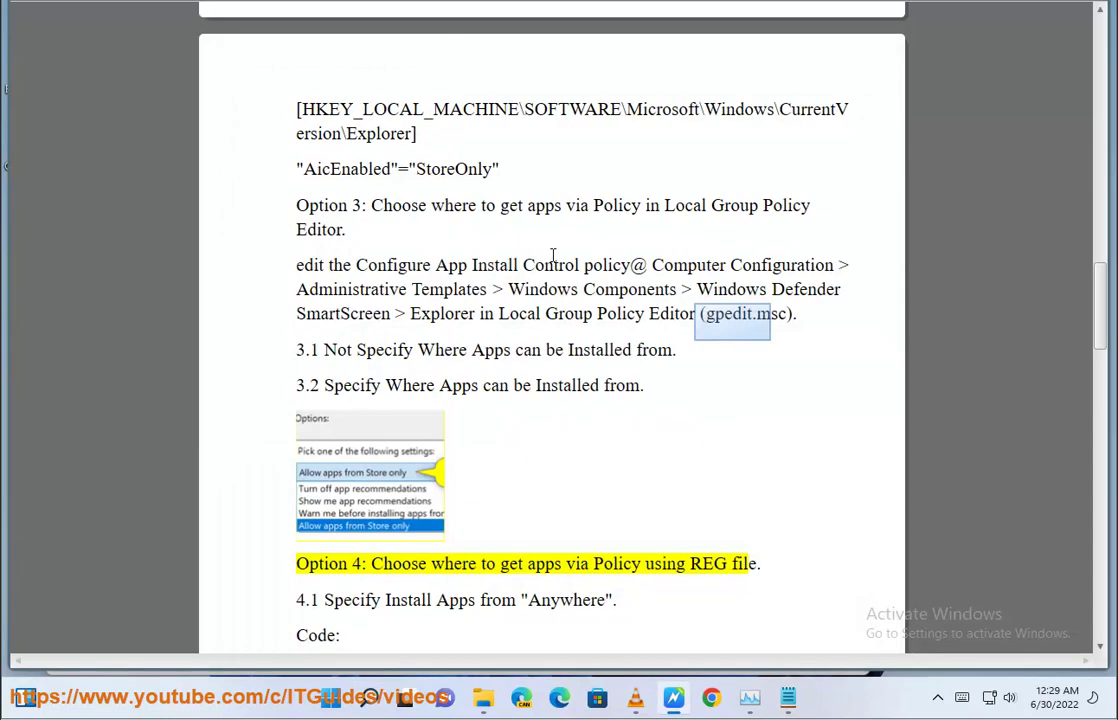
pyautogui.moveTo(515, 93); pyautogui.dragTo(652, 346)
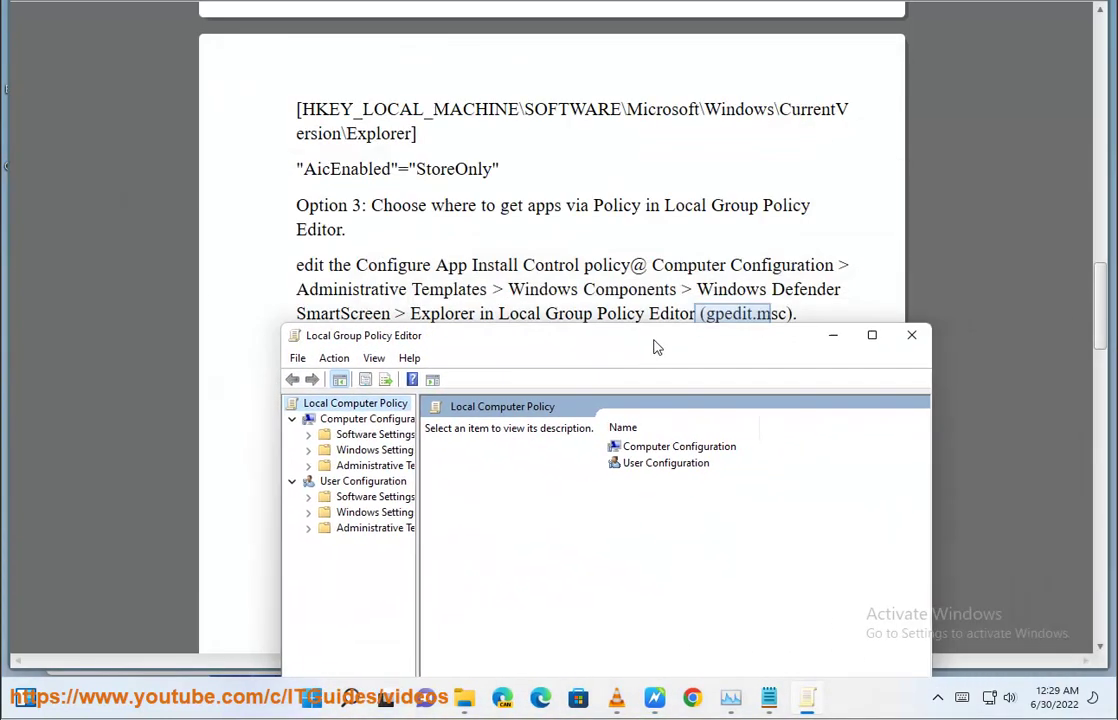
# Go to Computer Configuration > Administrative Templates > Windows Components > Windows Defender SmartScreen > Explorer in the policy tree.
pyautogui.doubleClick(630, 450)
pyautogui.doubleClick(648, 480)
pyautogui.doubleClick(651, 547)
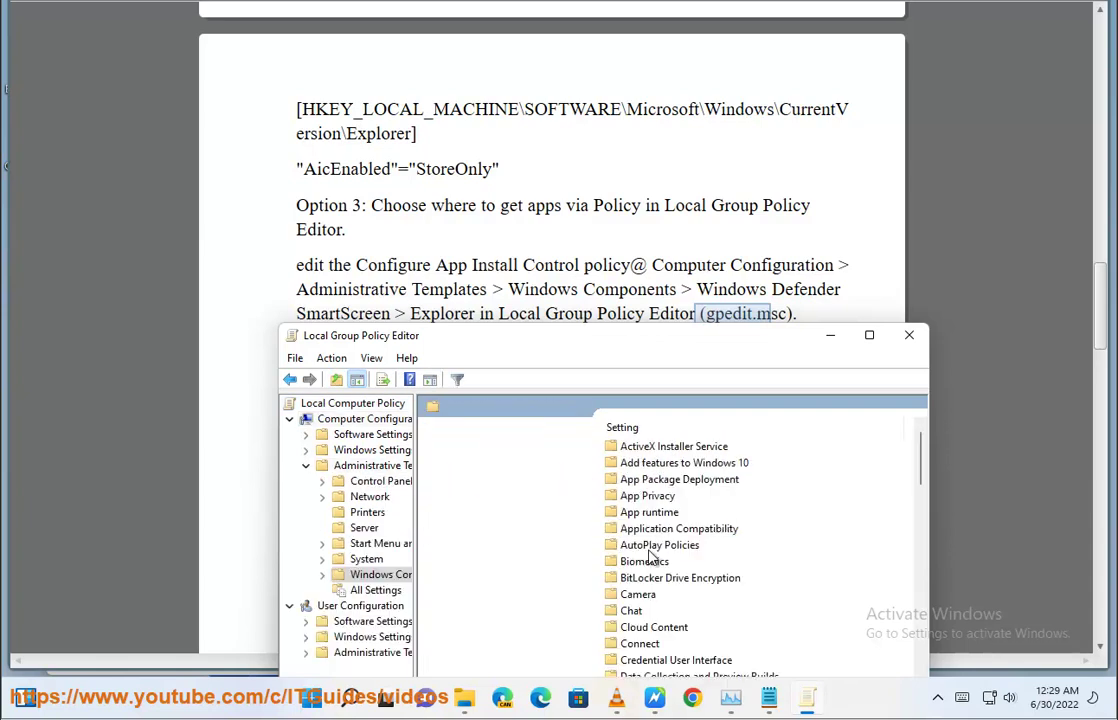
pyautogui.click(650, 562)
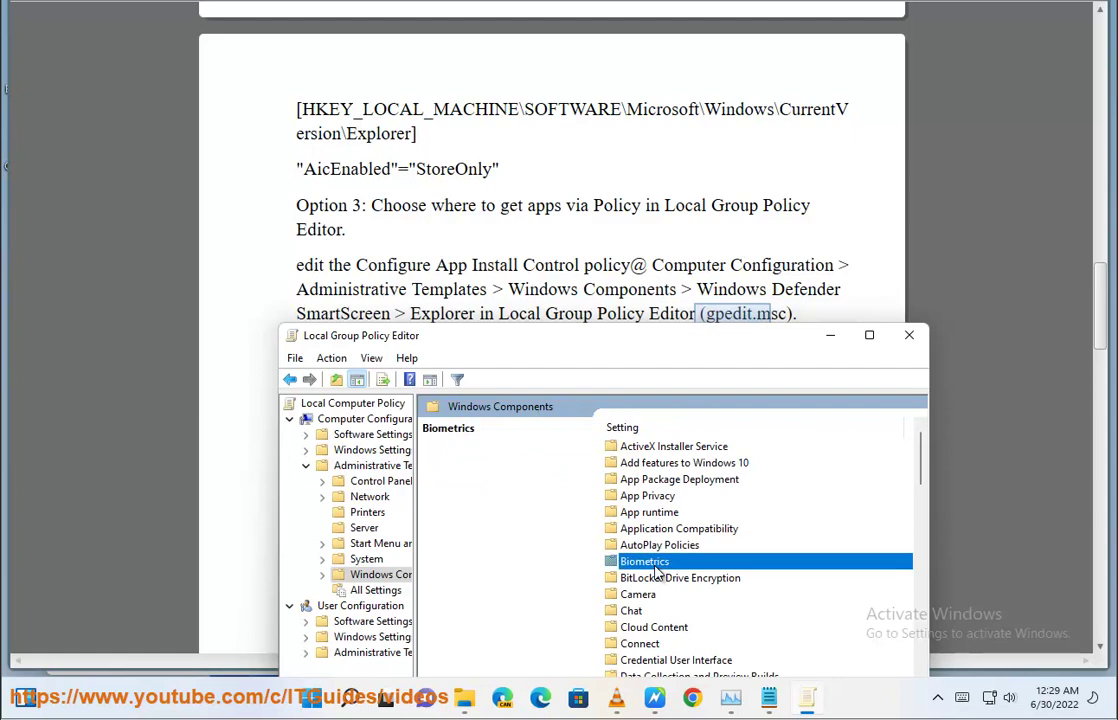
pyautogui.press('w')
pyautogui.click(709, 514)
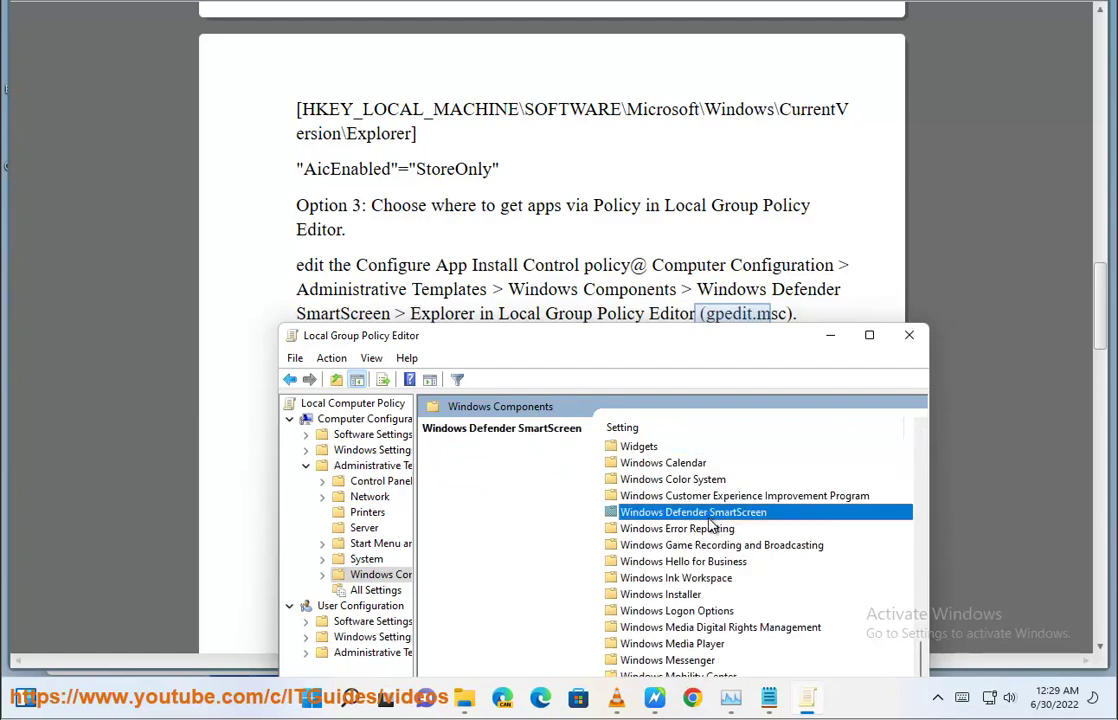
pyautogui.doubleClick(709, 515)
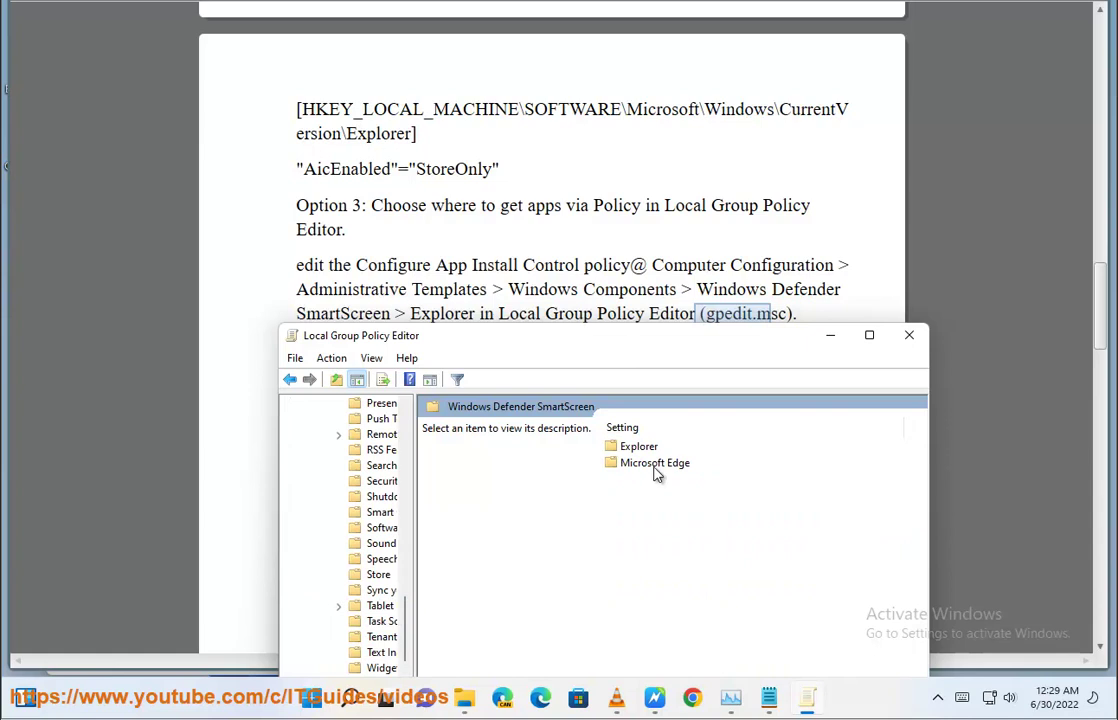
pyautogui.doubleClick(632, 449)
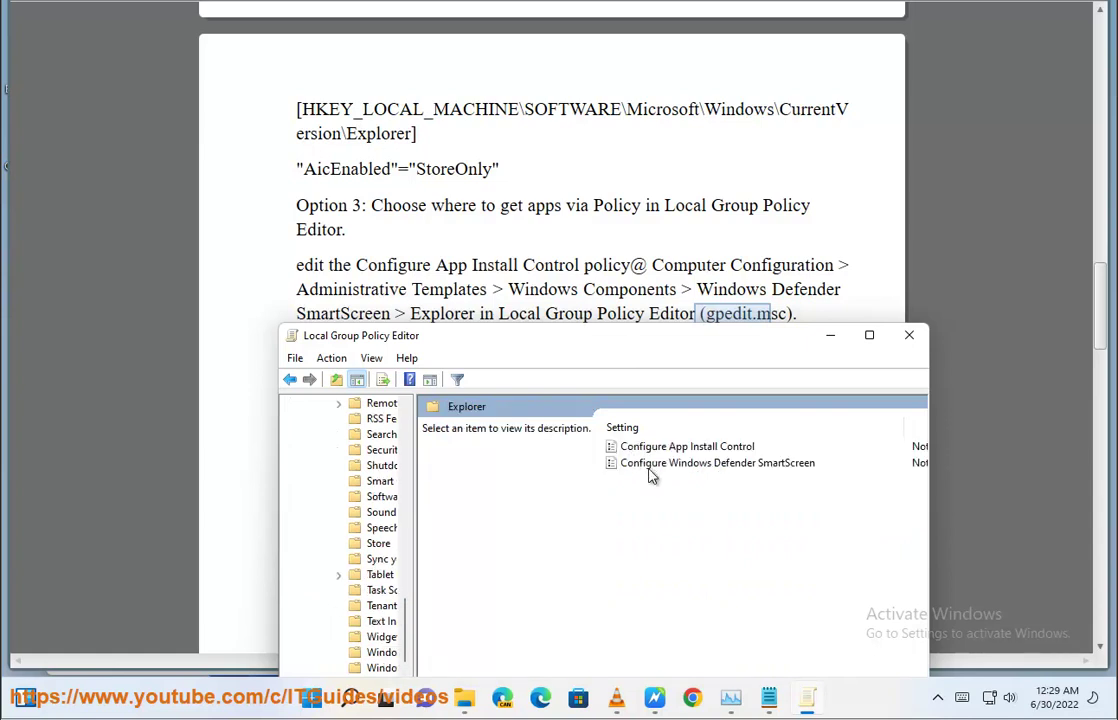
pyautogui.click(651, 465)
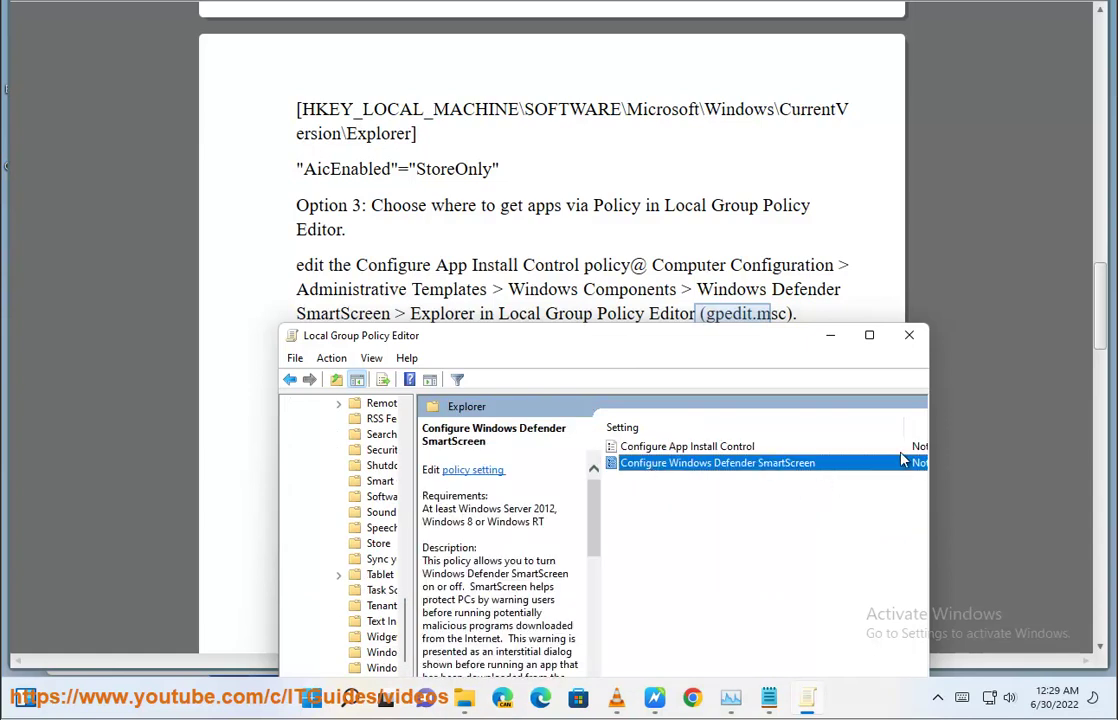
# Preview the Configure App Install Control policy's choices with Enabled selected, and close the policy and Local Group Policy Editor without applying.
pyautogui.doubleClick(746, 447)
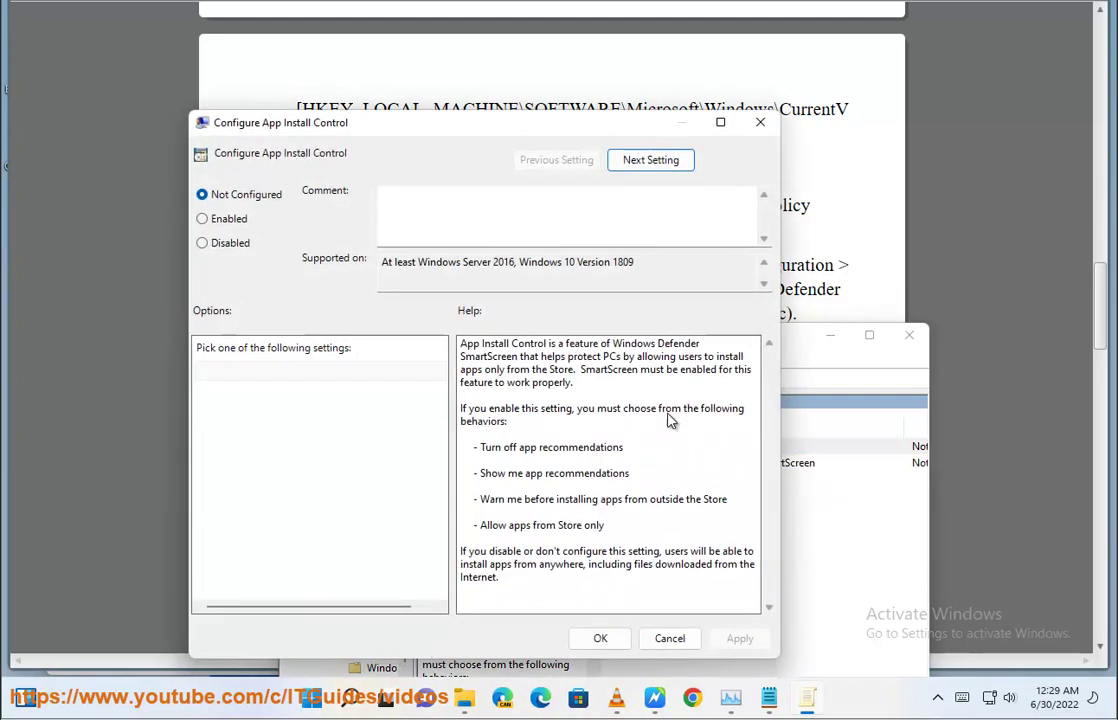
pyautogui.moveTo(350, 127); pyautogui.dragTo(523, 140)
pyautogui.click(375, 231)
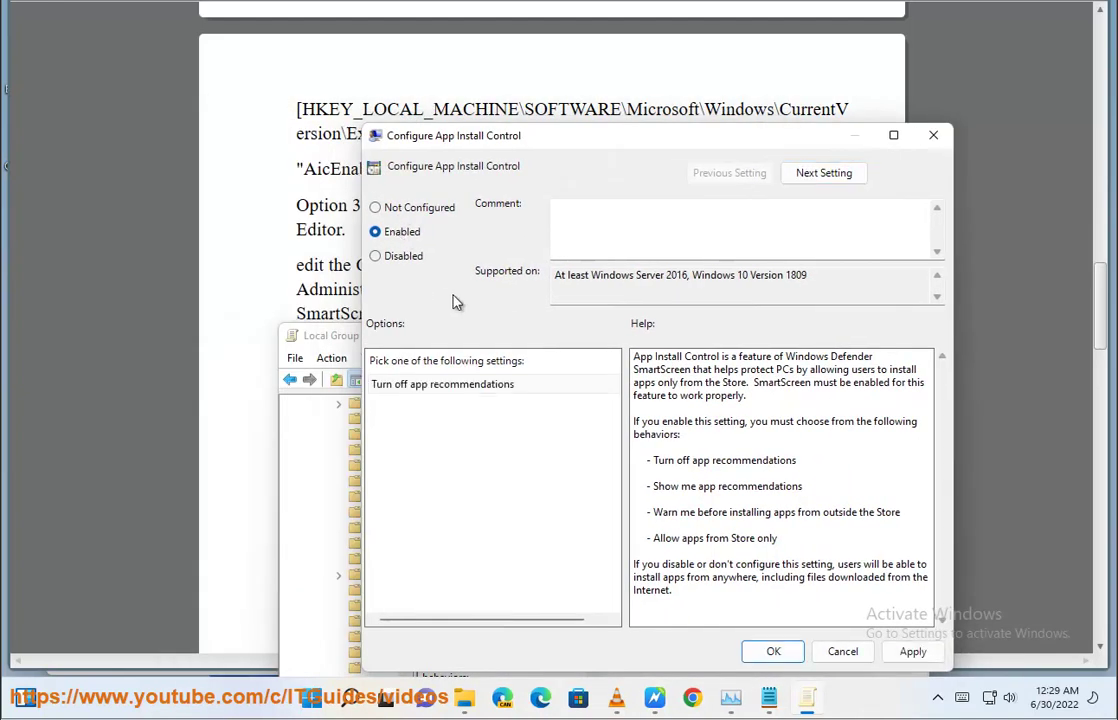
pyautogui.click(474, 386)
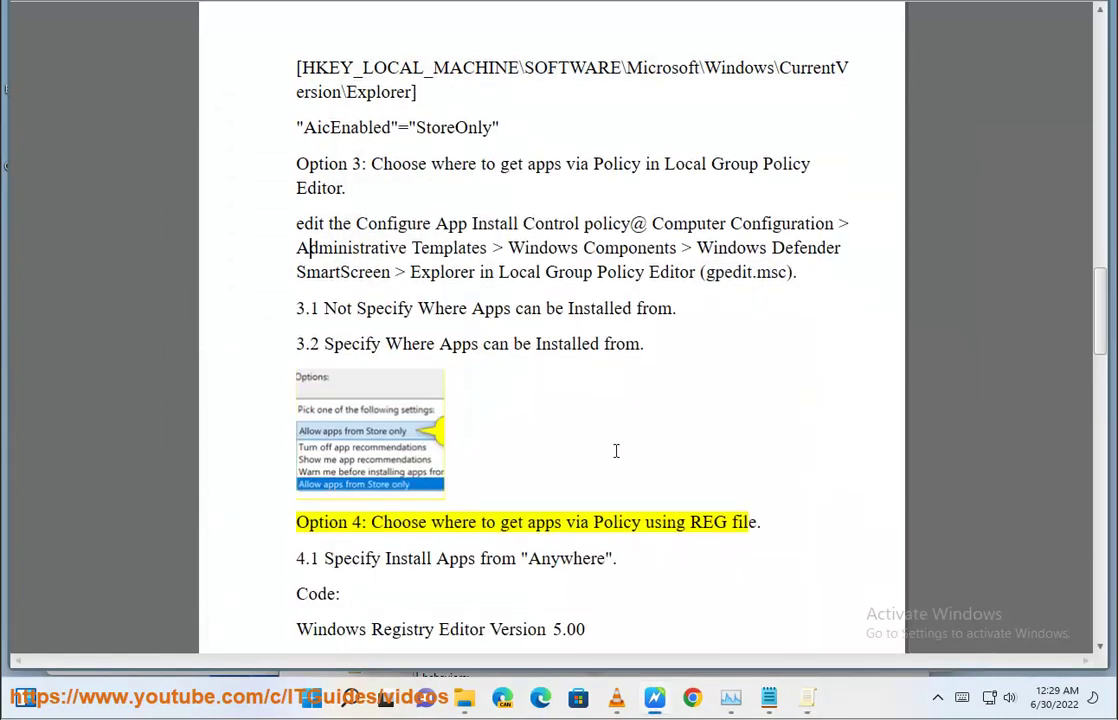
pyautogui.scroll(-2, 615, 452)
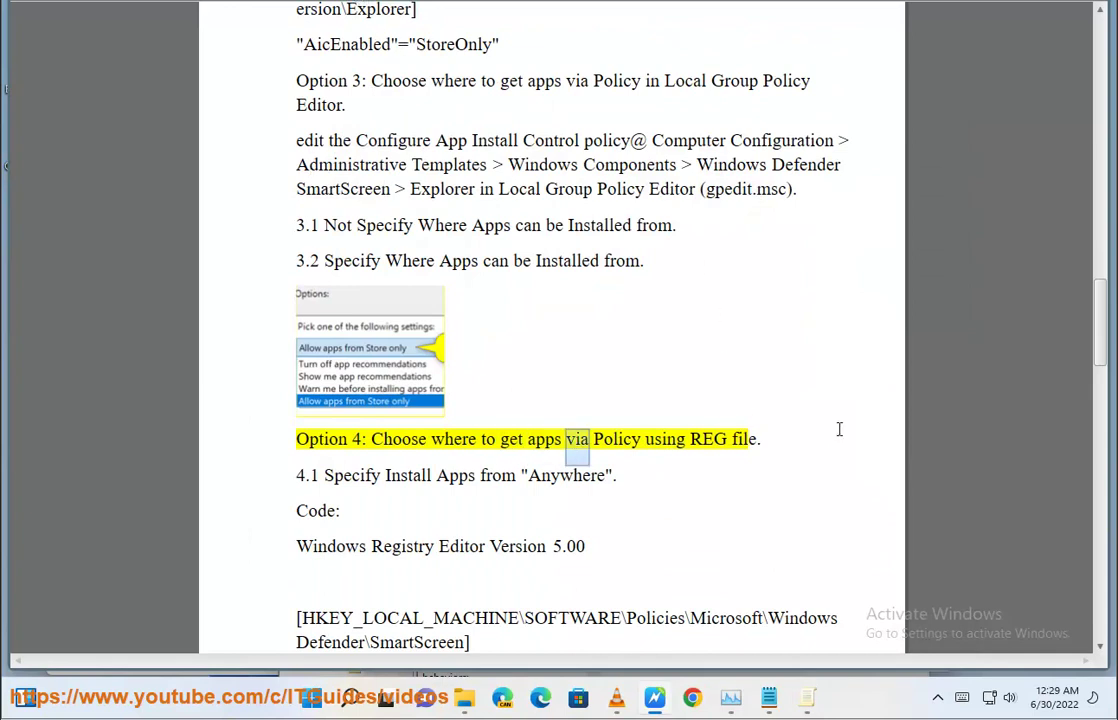
pyautogui.click(934, 138)
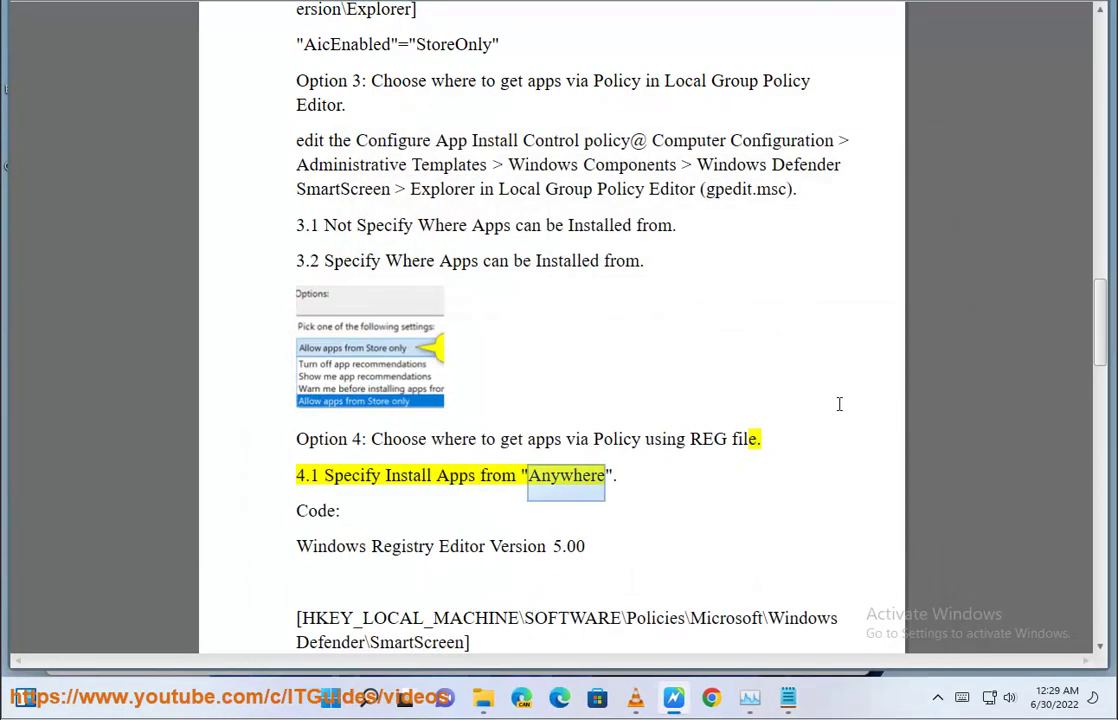
# Delete the Explorer key path and AicEnabled line from the REG file in Notepad, keeping the Windows Registry Editor Version 5.00 header.
pyautogui.scroll(-2, 816, 449)
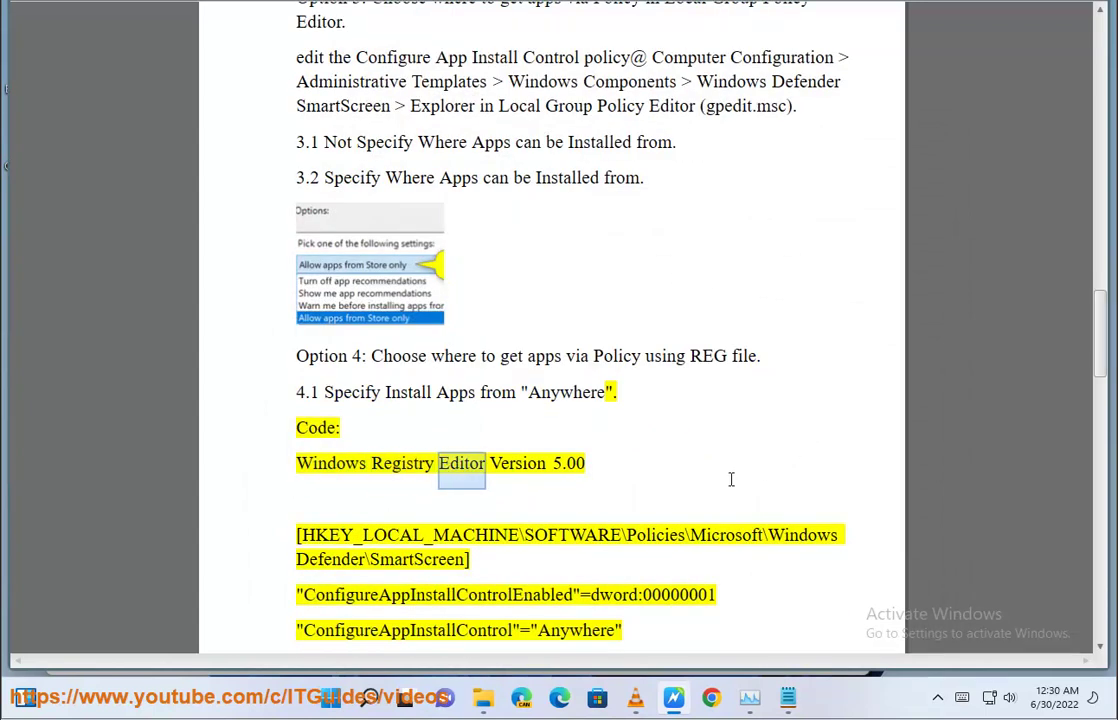
pyautogui.scroll(-1, 739, 477)
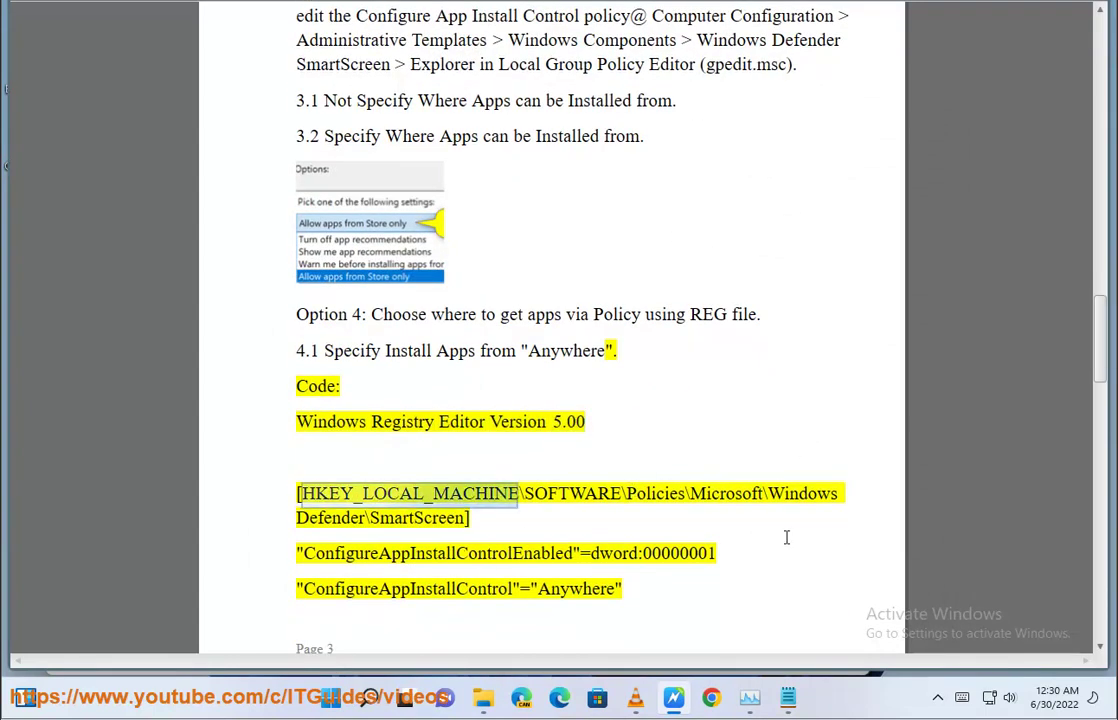
pyautogui.click(788, 697)
pyautogui.moveTo(367, 188); pyautogui.dragTo(565, 31)
pyautogui.moveTo(460, 140); pyautogui.dragTo(240, 118)
pyautogui.press('Delete')
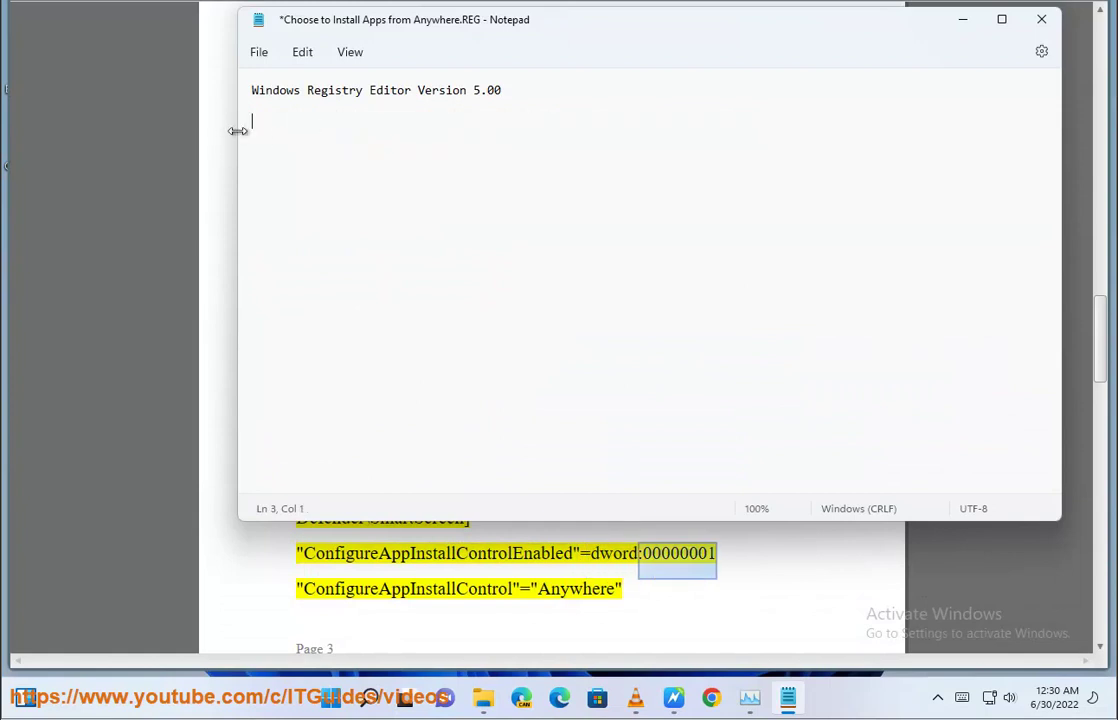
# Copy the Windows Defender\SmartScreen key and its two ConfigureAppInstallControl values from section 4.1 and paste them below the REG file's header.
pyautogui.click(180, 295)
pyautogui.scroll(-1, 220, 283)
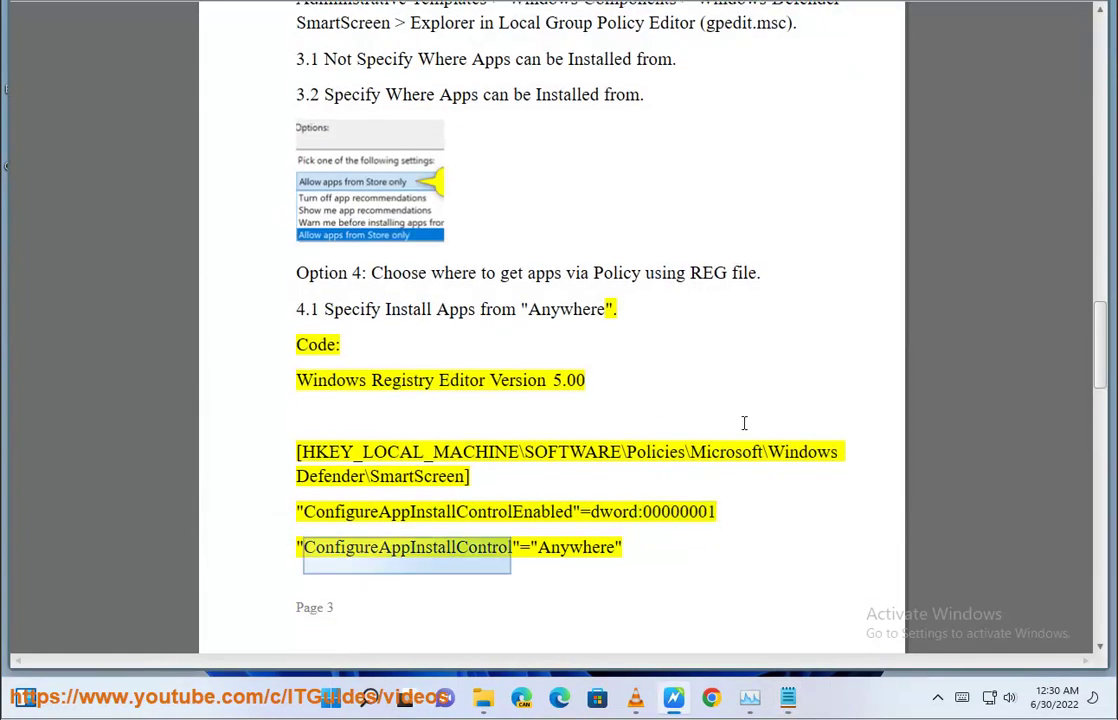
pyautogui.scroll(-3, 741, 421)
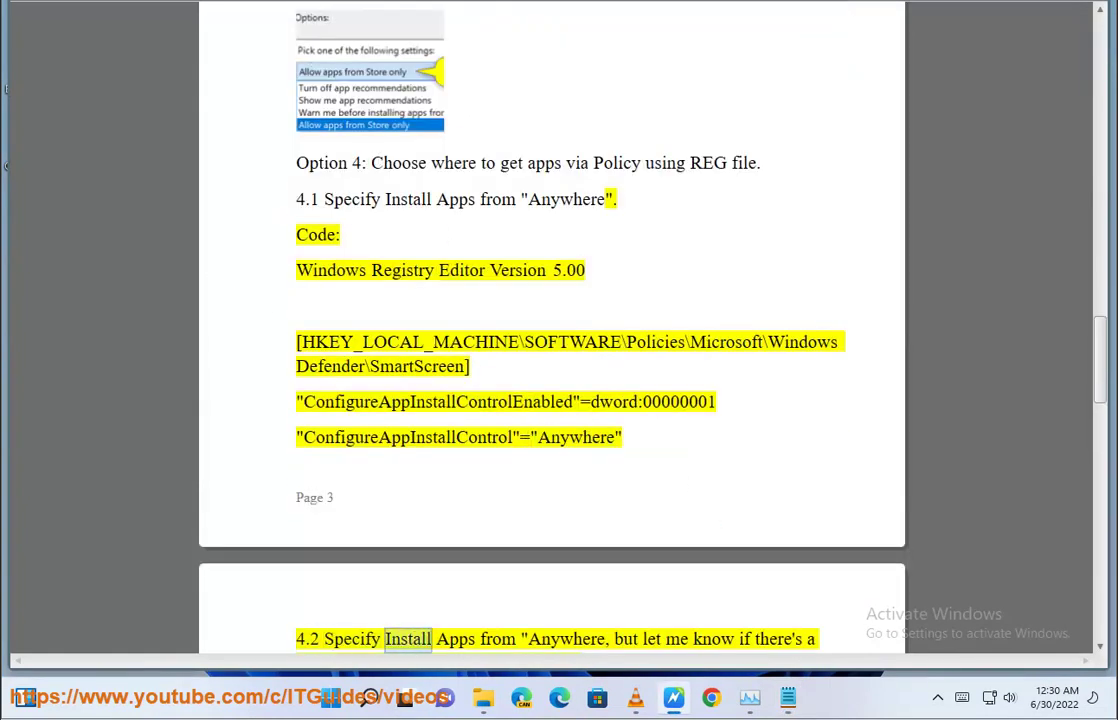
pyautogui.moveTo(627, 440); pyautogui.dragTo(282, 355)
pyautogui.hotkey('ctrl', 'c')
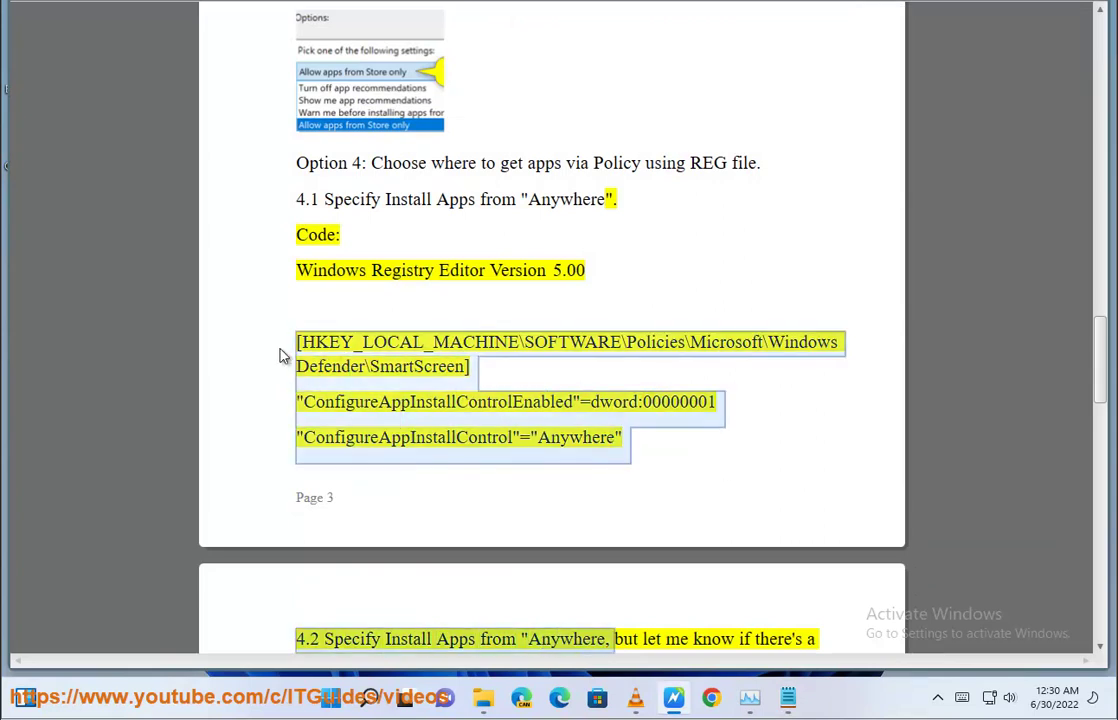
pyautogui.hotkey('alt', 'Tab')
pyautogui.hotkey('ctrl', 'v')
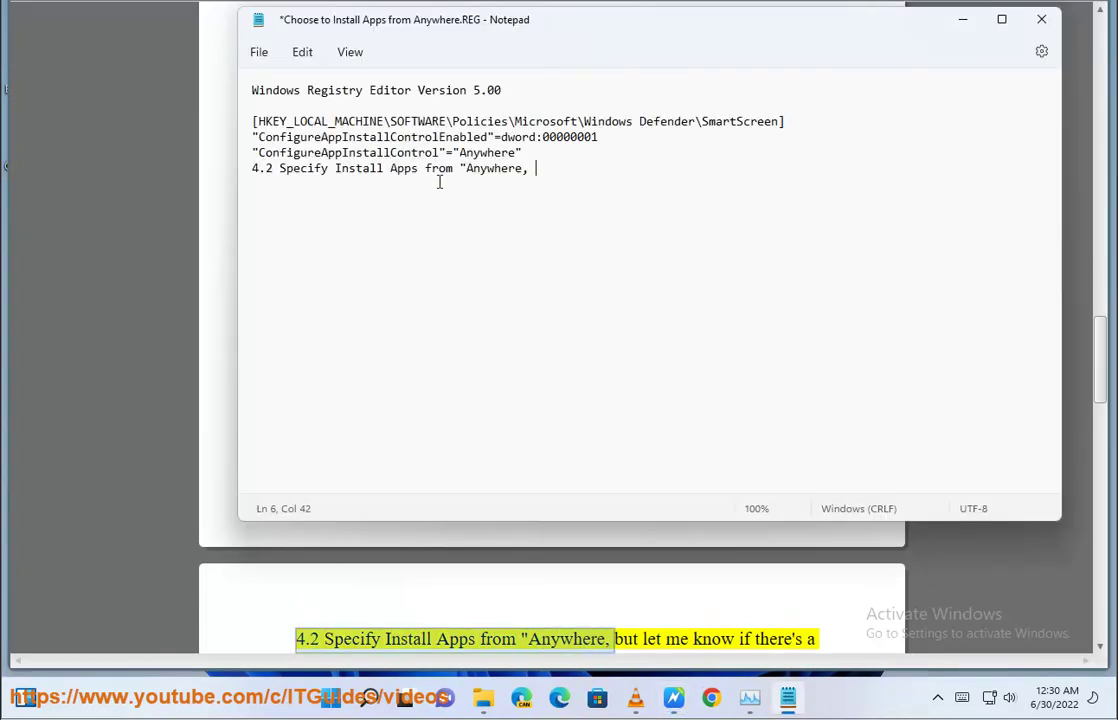
# Remove the stray section 4.2 heading text and the line break before it from the end of the REG file.
pyautogui.moveTo(538, 168); pyautogui.dragTo(215, 168)
pyautogui.press('BackSpace')
pyautogui.press('BackSpace')
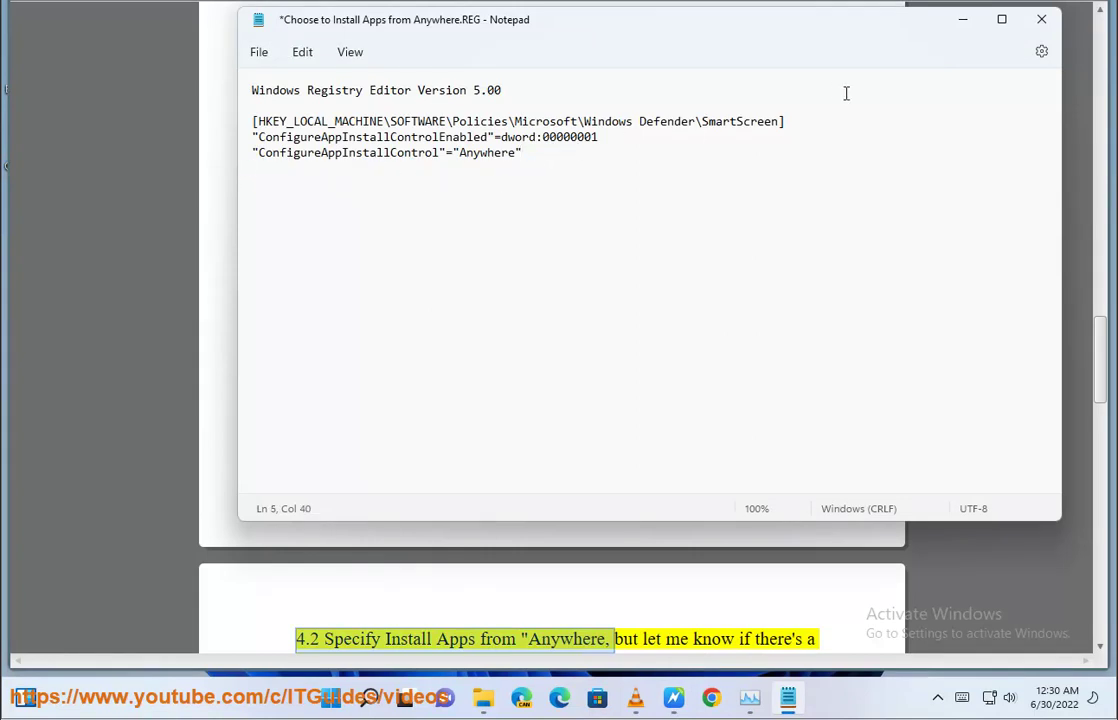
# Minimize Notepad and bring up the section 4.2 code in the instructions document.
pyautogui.click(960, 21)
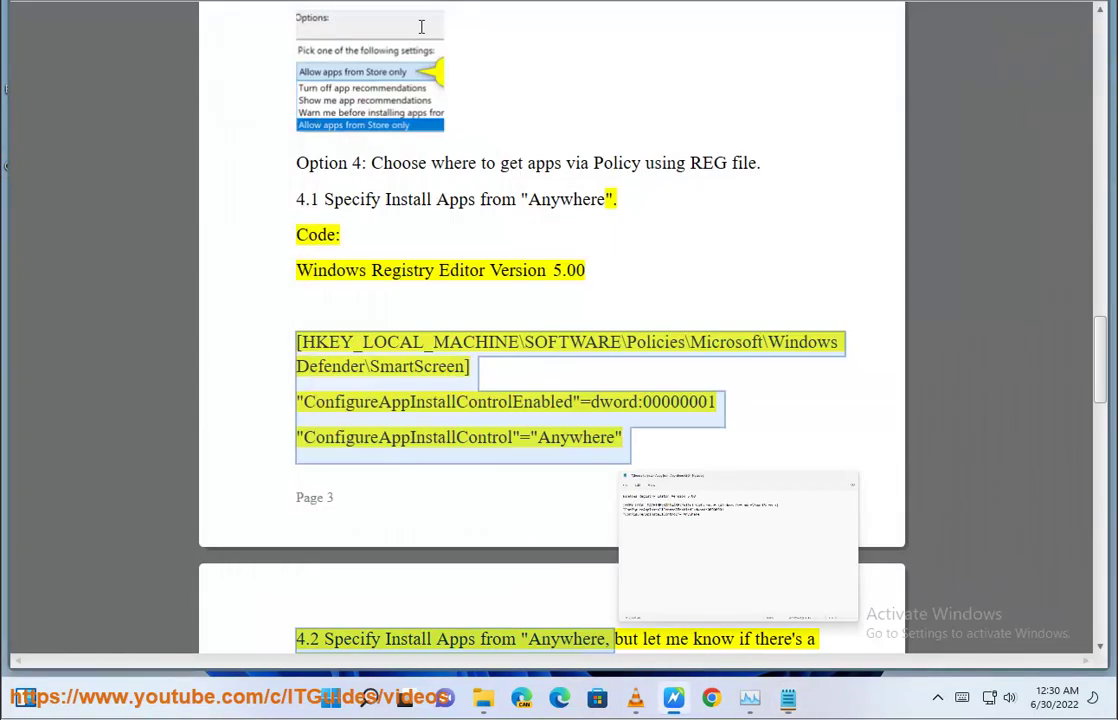
pyautogui.scroll(-3, 700, 355)
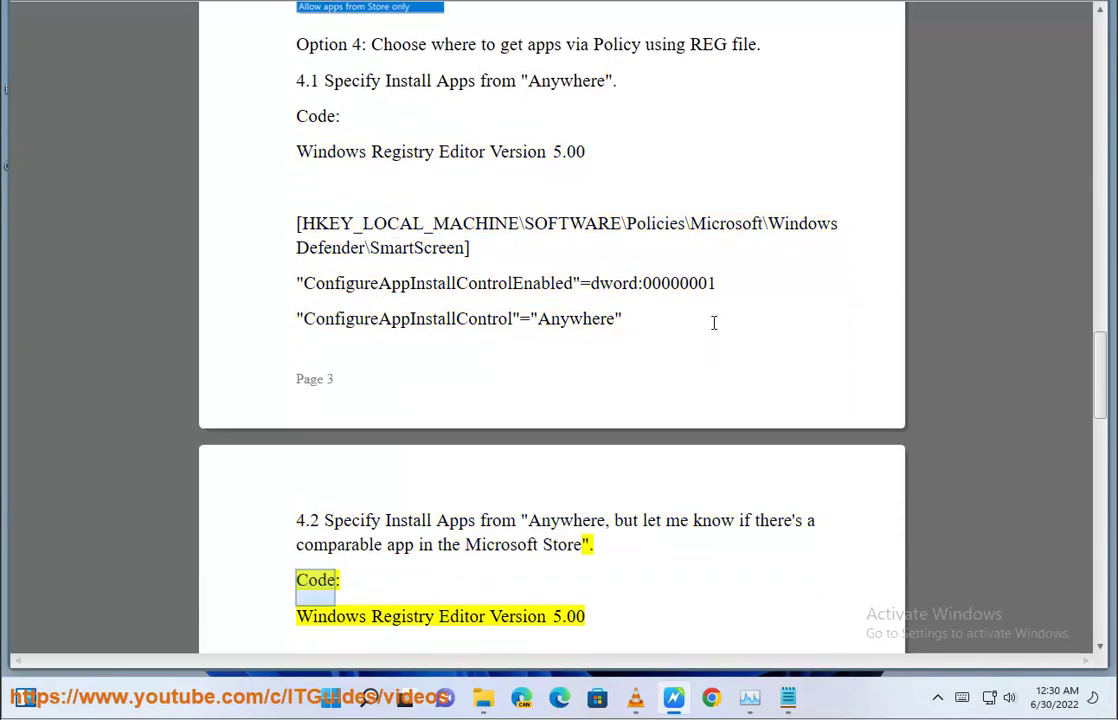
pyautogui.scroll(-1, 707, 313)
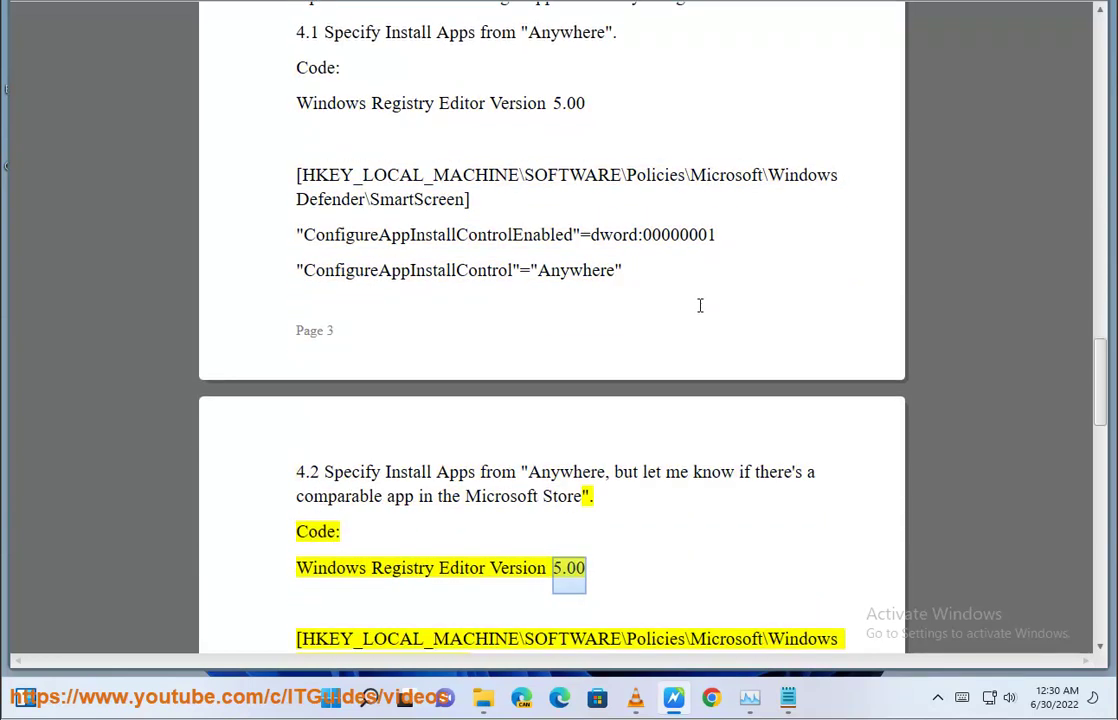